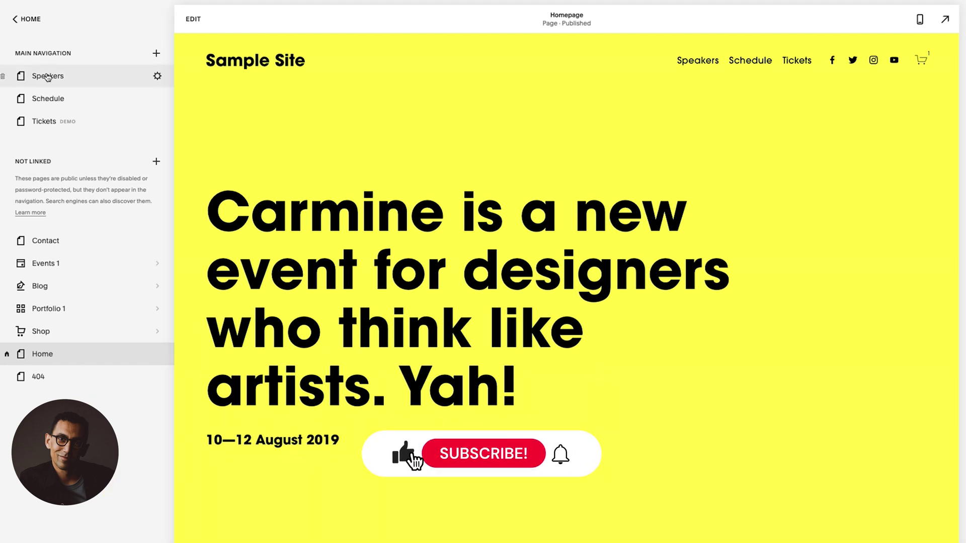
Return to the site pages list and open the Contact page's settings.
left_click(26, 19)
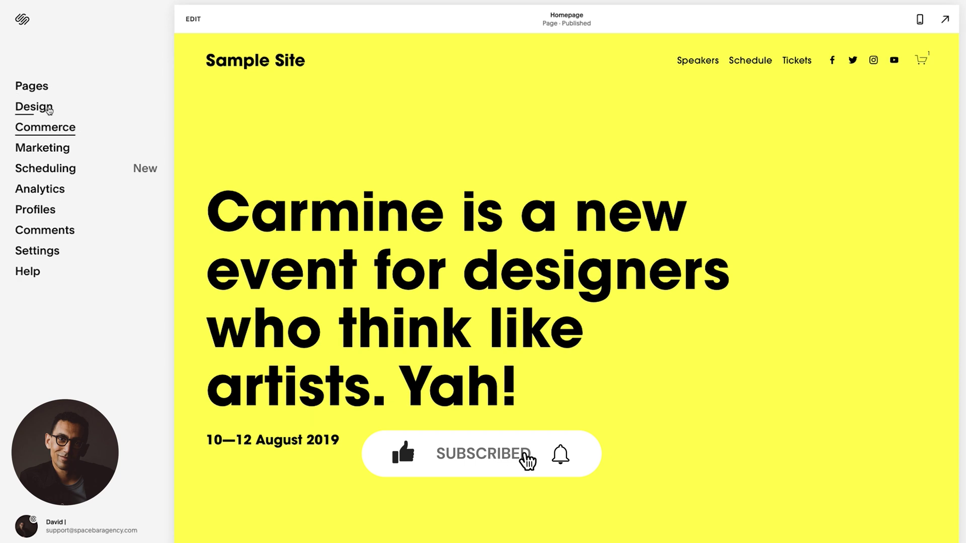
left_click(34, 89)
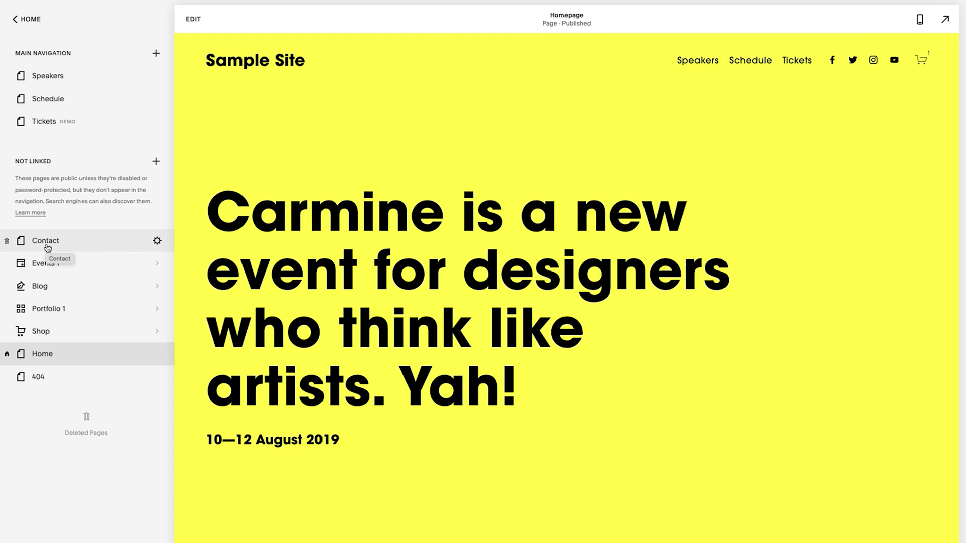
left_click(156, 241)
Change the page title and navigation title to About and the slug to /about, then save.
left_click(459, 208)
double_click(459, 209)
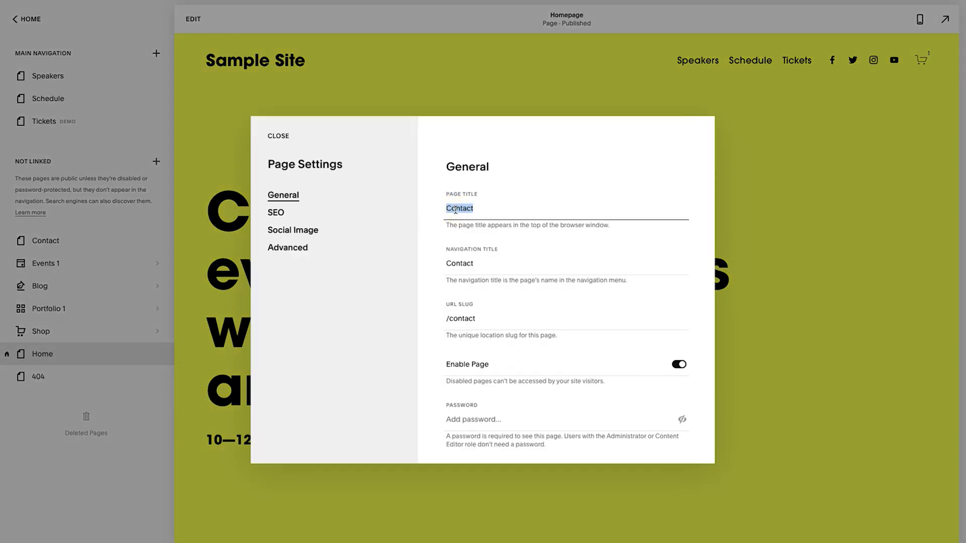
type("About")
double_click(468, 262)
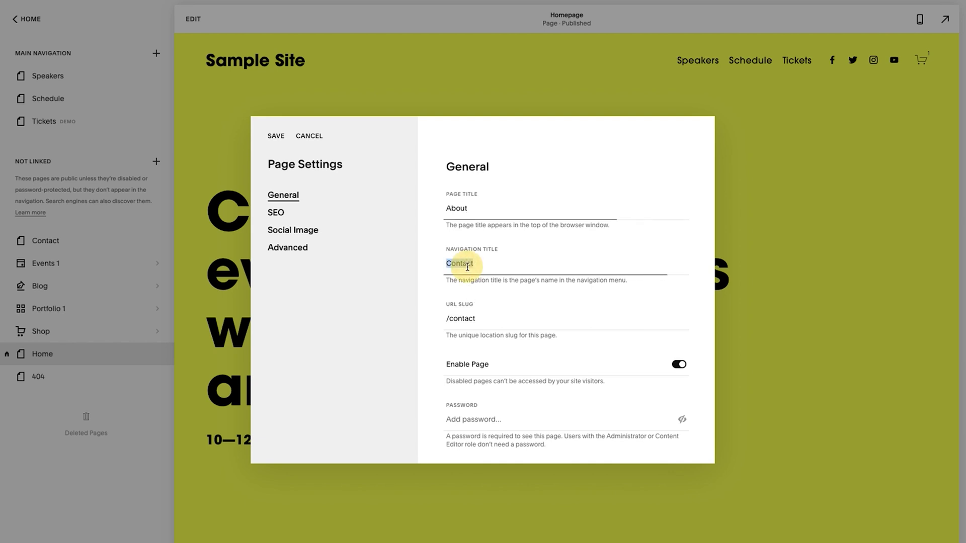
type("About")
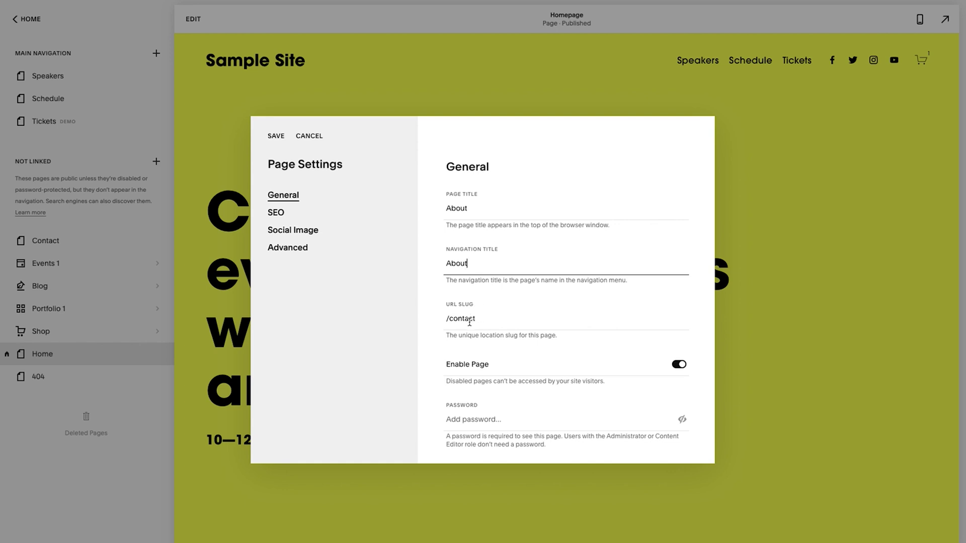
double_click(469, 322)
type("about")
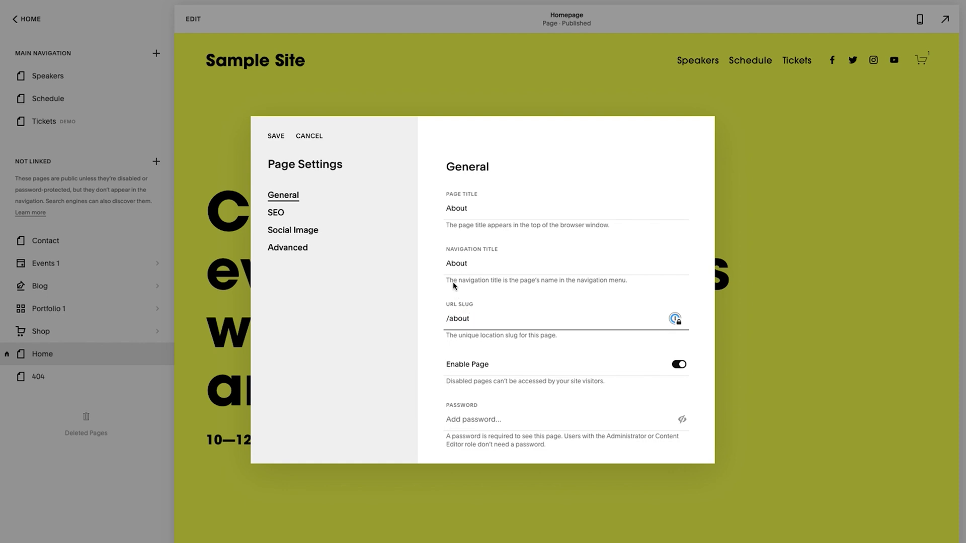
left_click(275, 139)
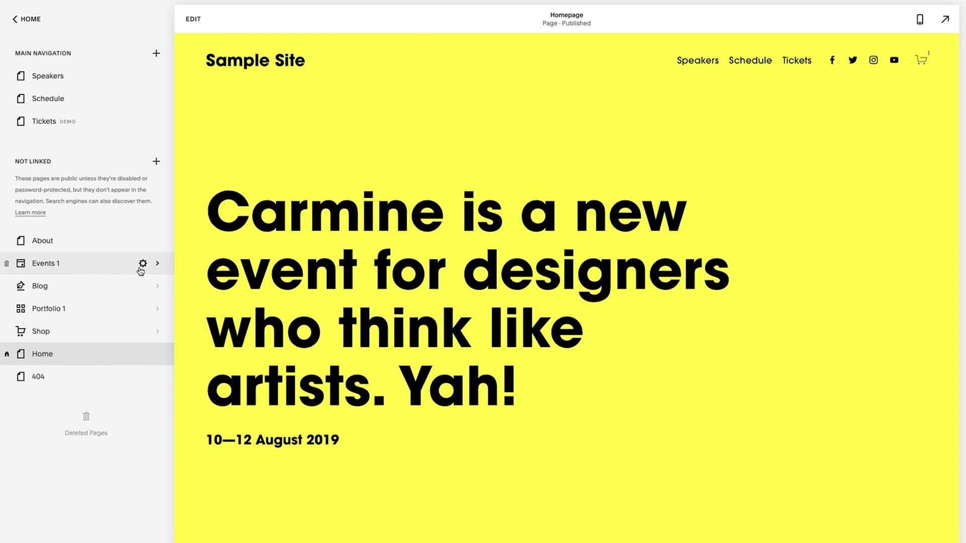
Drop the '1' from Events 1's slug, navigation title and page title, giving Events at /events, and save.
left_click(142, 264)
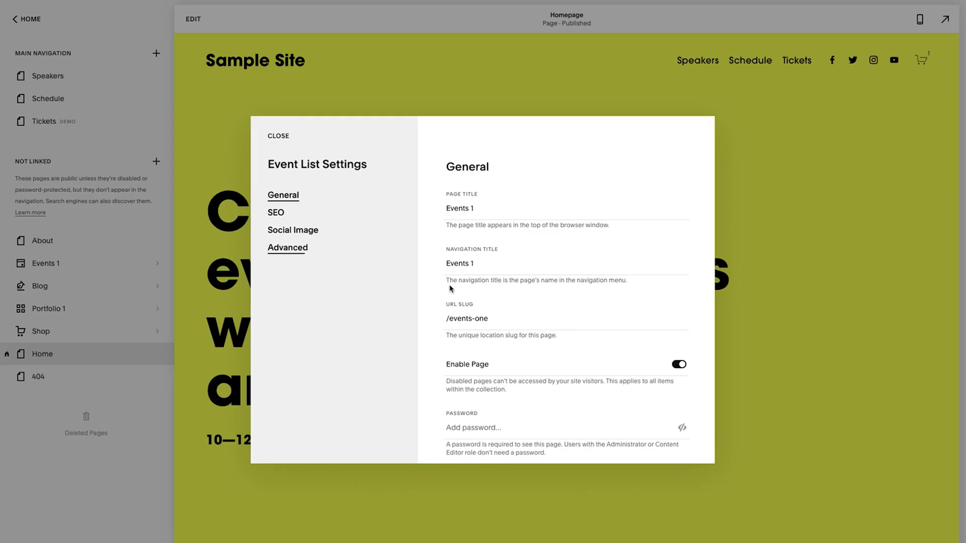
double_click(484, 318)
key("BackSpace")
left_click(483, 261)
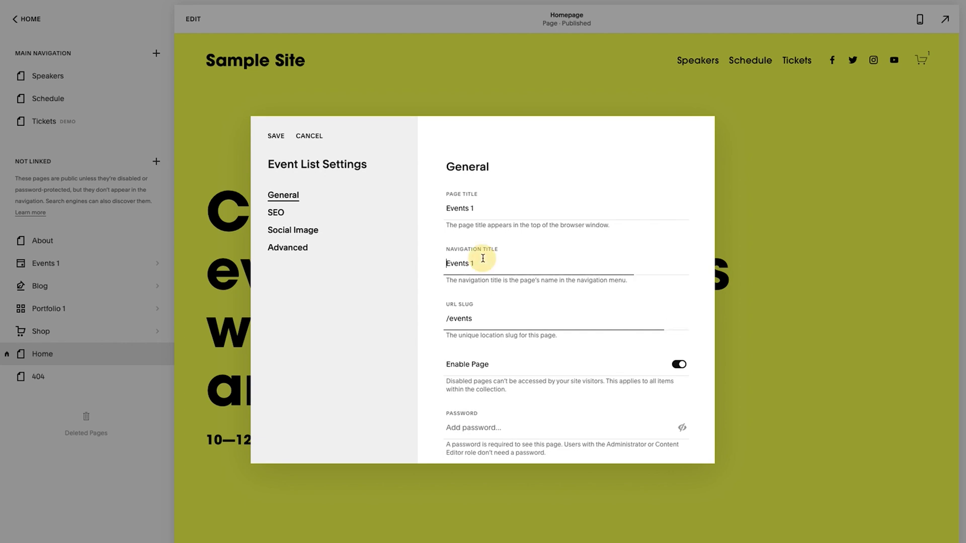
double_click(481, 261)
key("BackSpace")
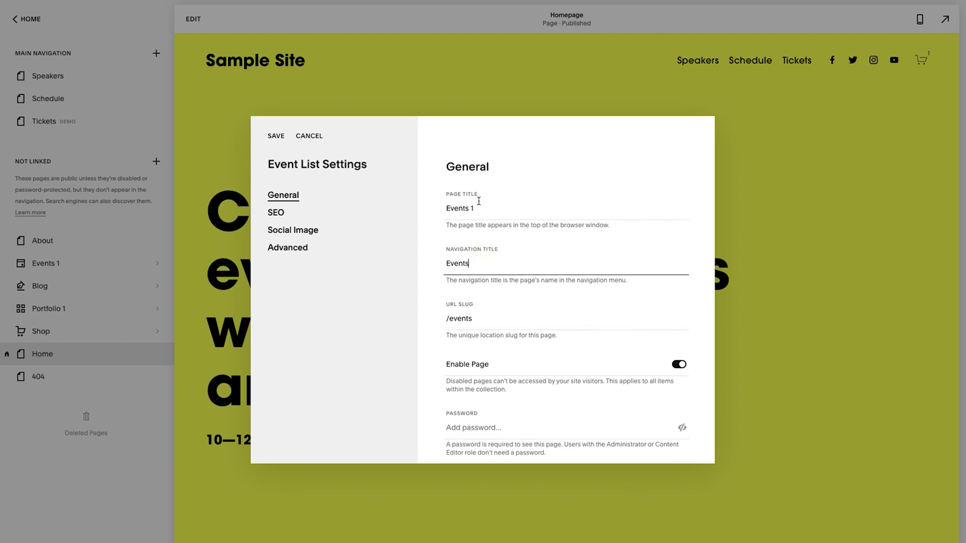
double_click(479, 201)
key("BackSpace")
left_click(276, 136)
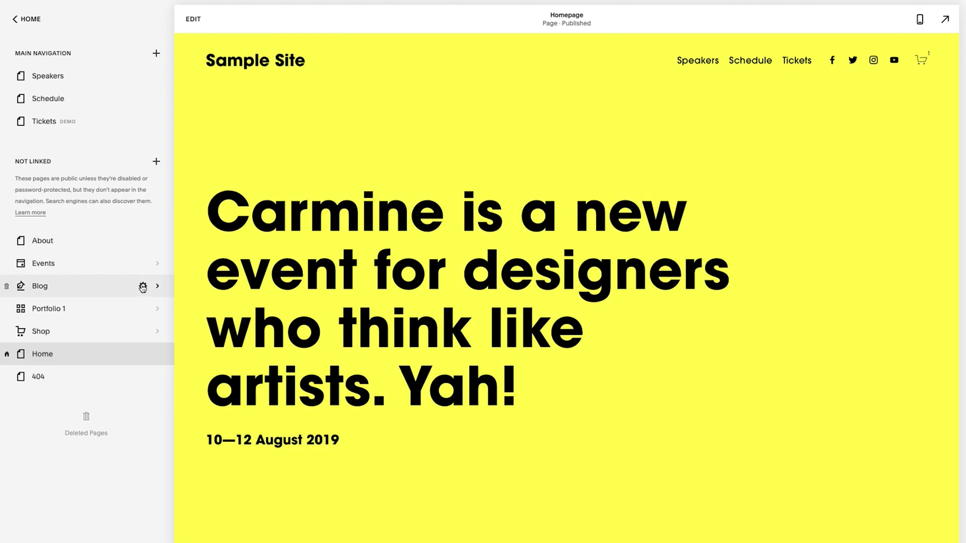
left_click(142, 286)
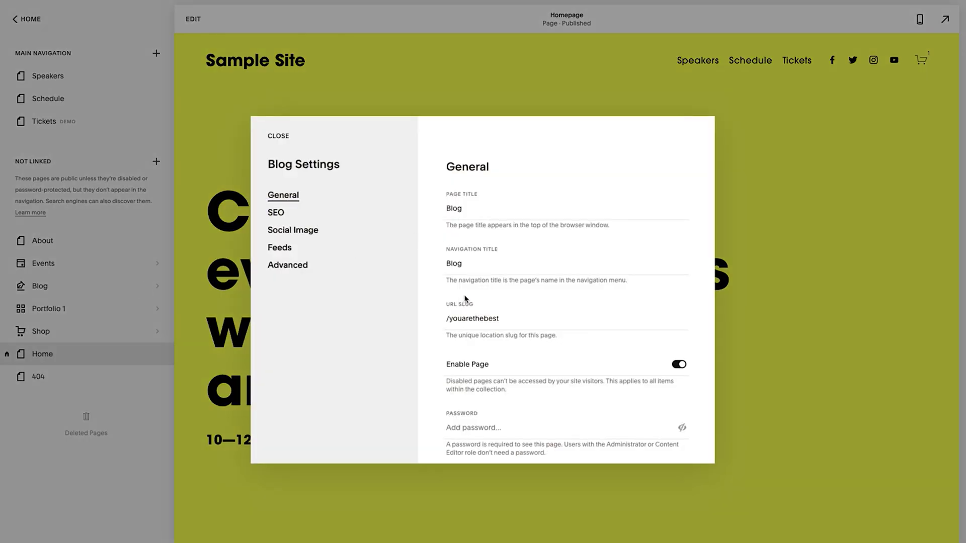
Replace the Blog page's slug youarethebest with blog and save it.
double_click(496, 318)
type("blog")
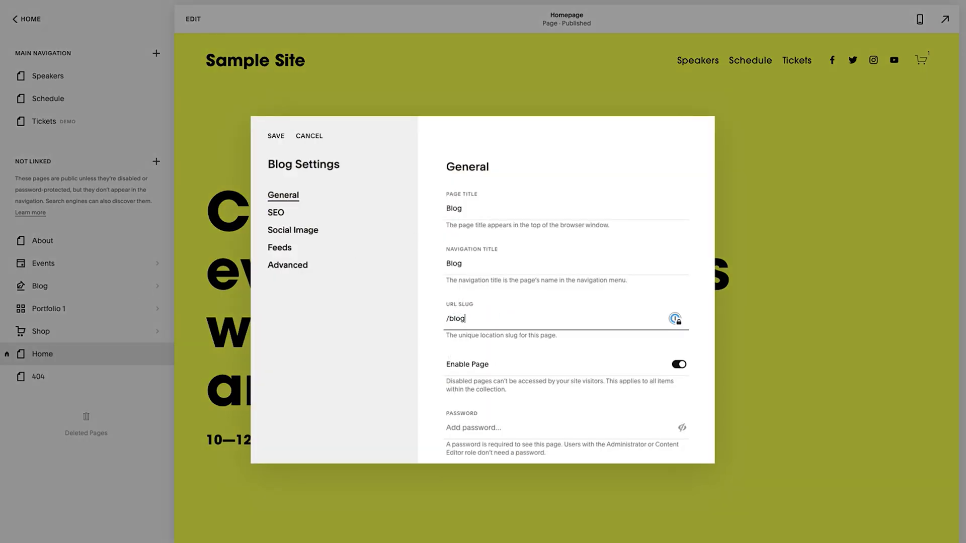
left_click(276, 135)
left_click(55, 354)
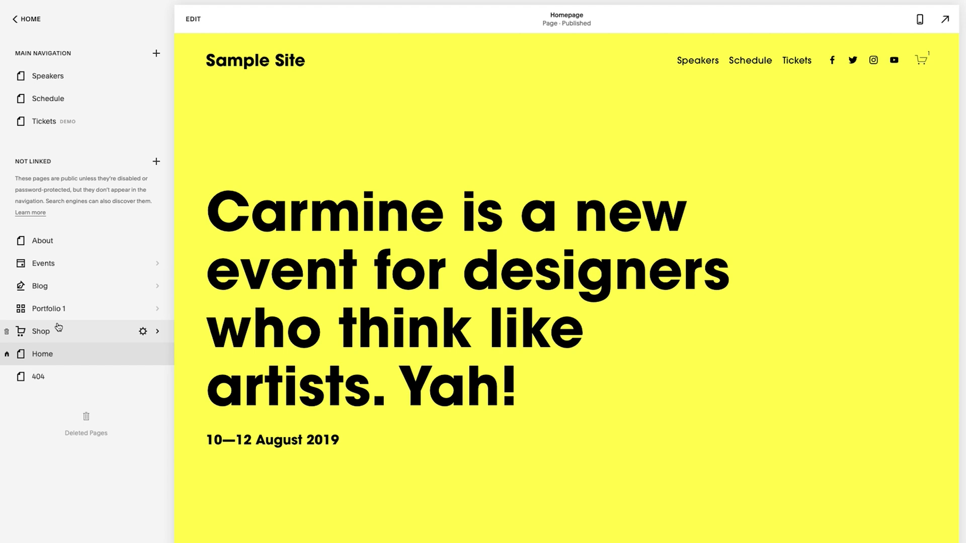
left_click(52, 285)
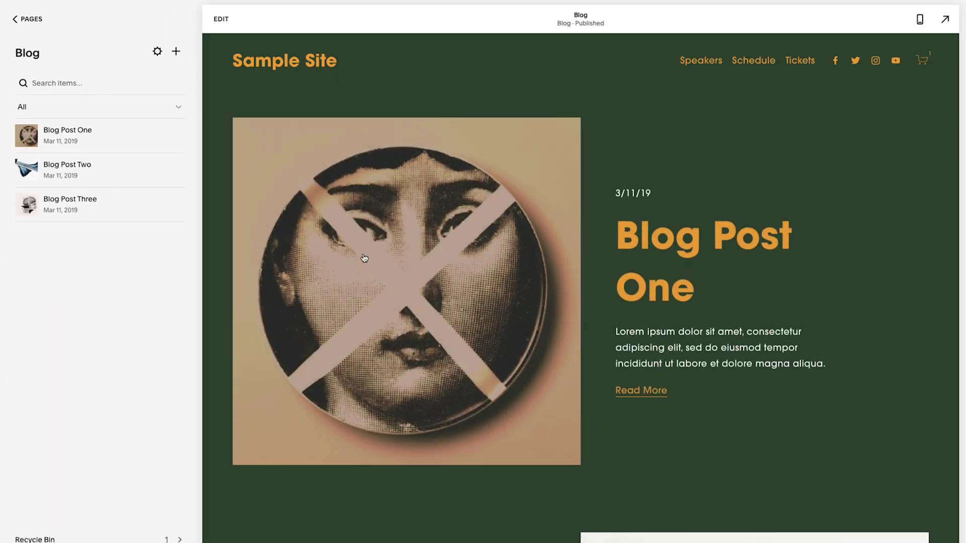
In Blog Post One's Options settings, replace blog-post-one-bak74 in the post URL with article-one-name and save.
left_click(539, 272)
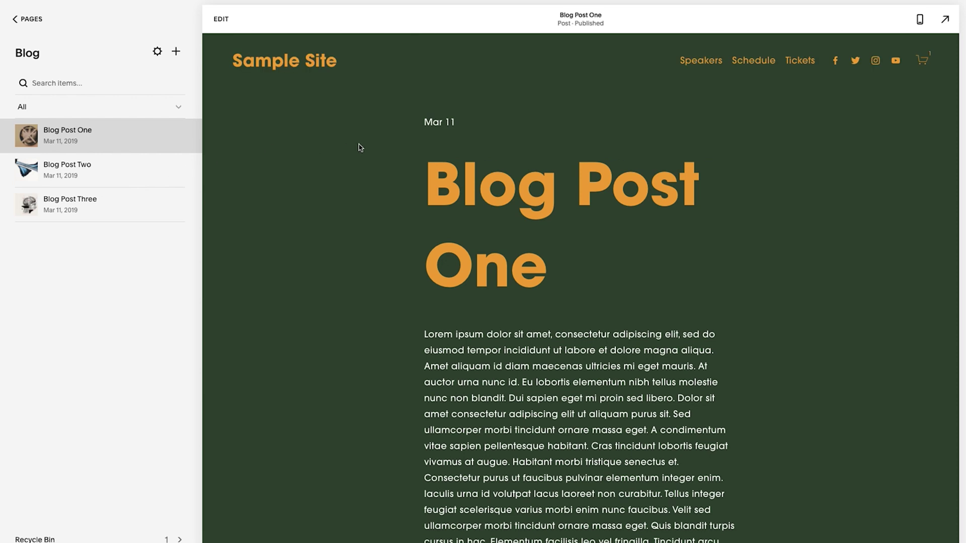
left_click(176, 136)
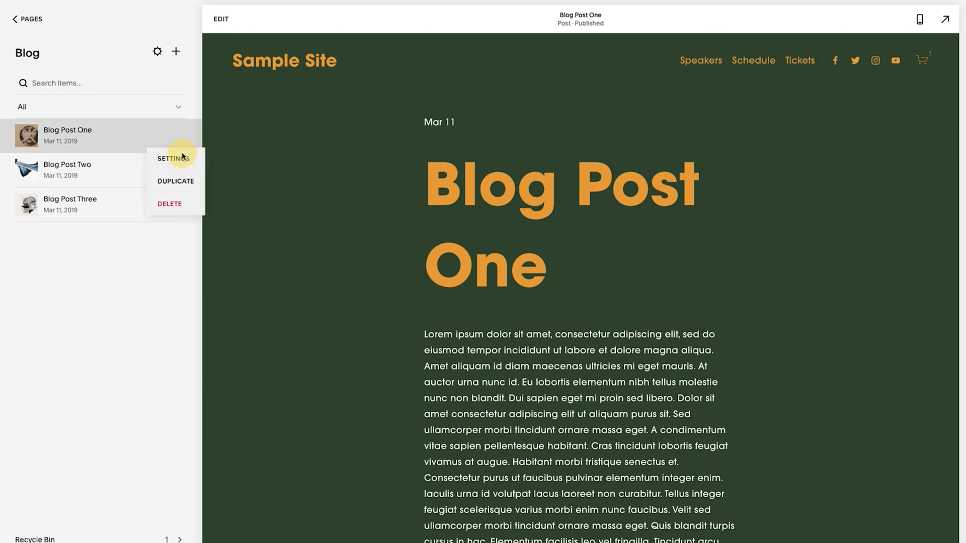
left_click(176, 156)
left_click(282, 213)
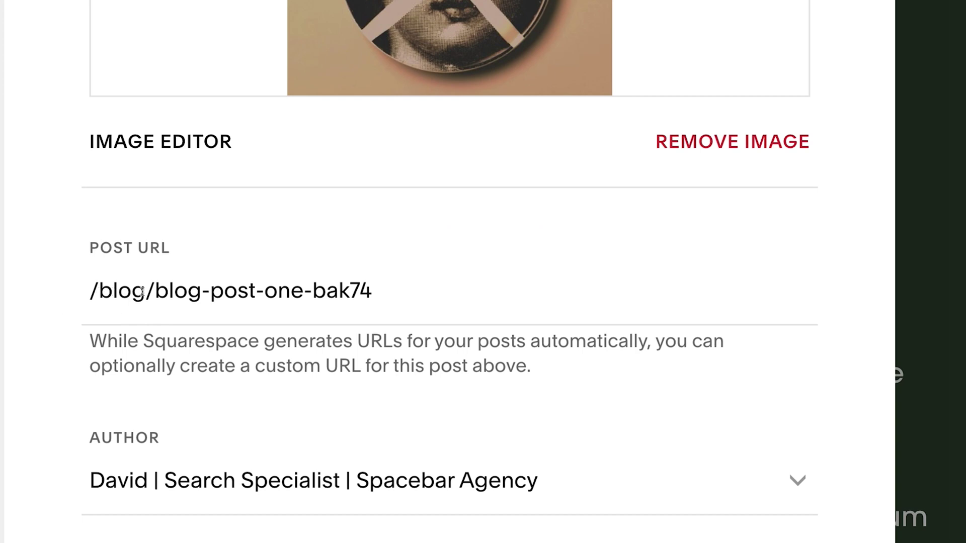
left_click_drag(155, 290, 406, 301)
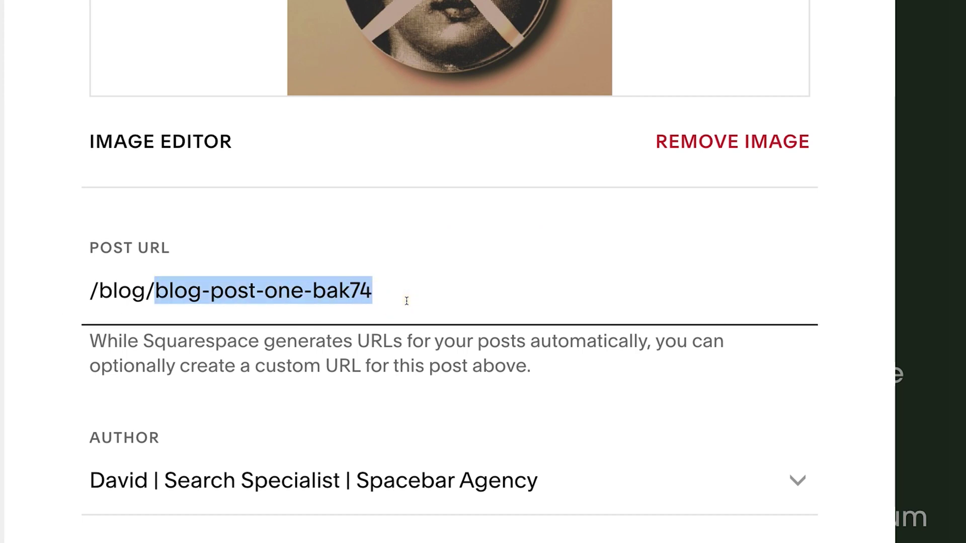
type("article-one-name")
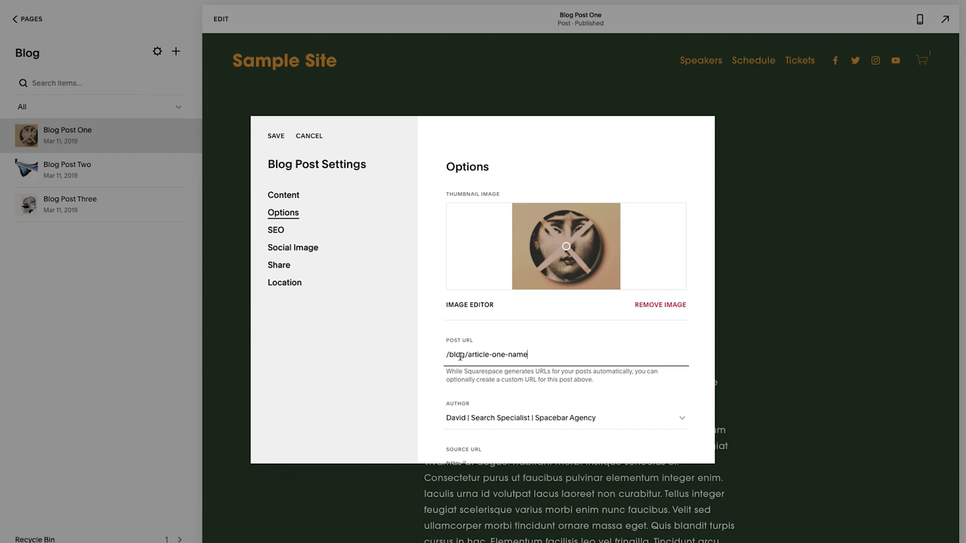
left_click(278, 136)
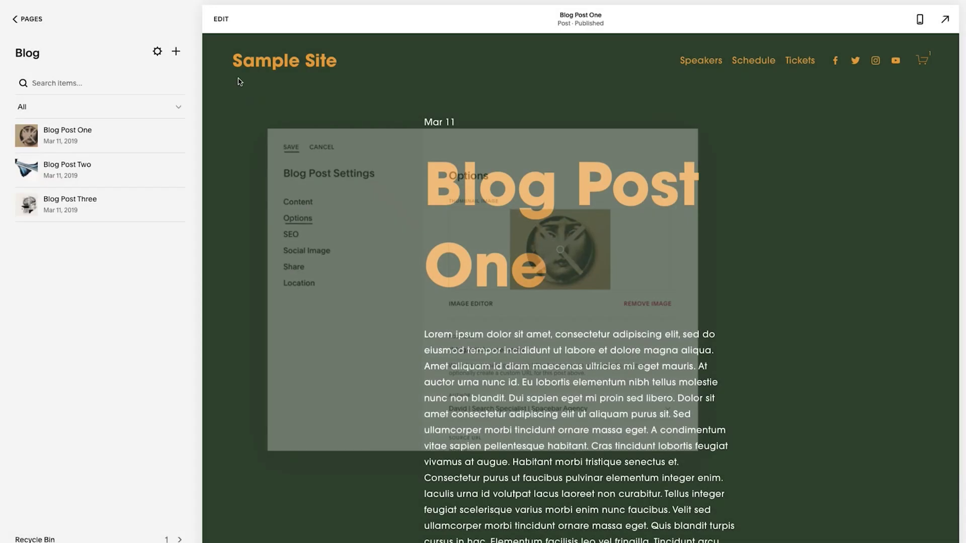
Enter edit mode, open the site footer, and select the About item in the INFO list.
left_click(30, 21)
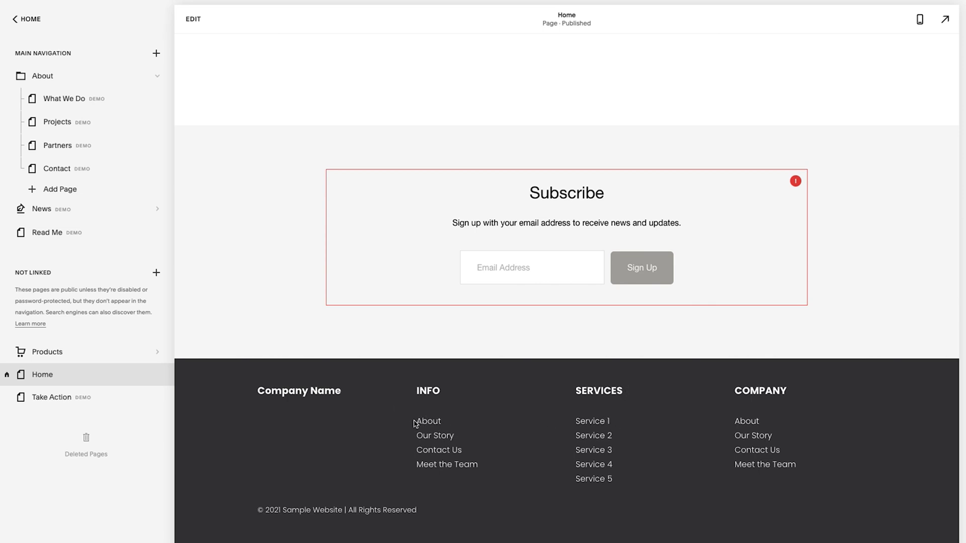
left_click(194, 19)
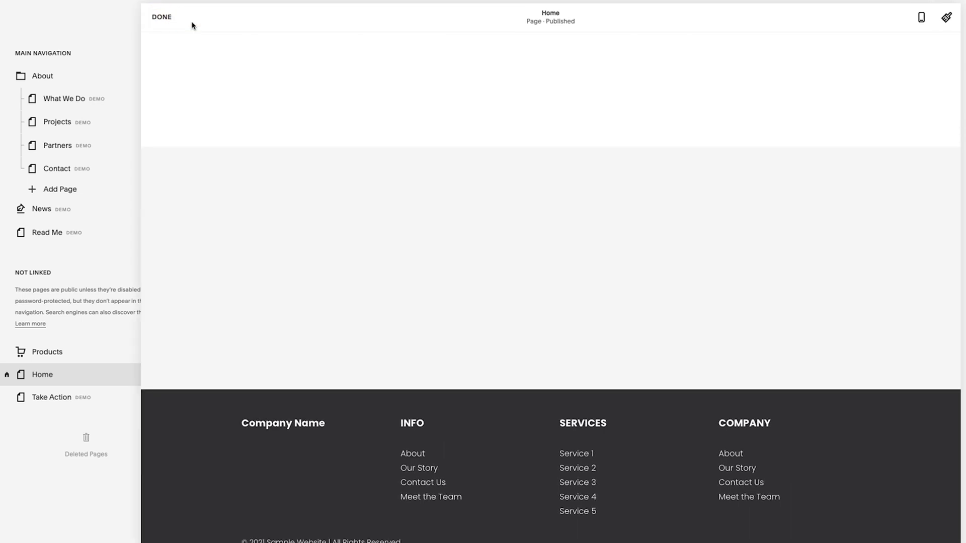
mouse_move(437, 402)
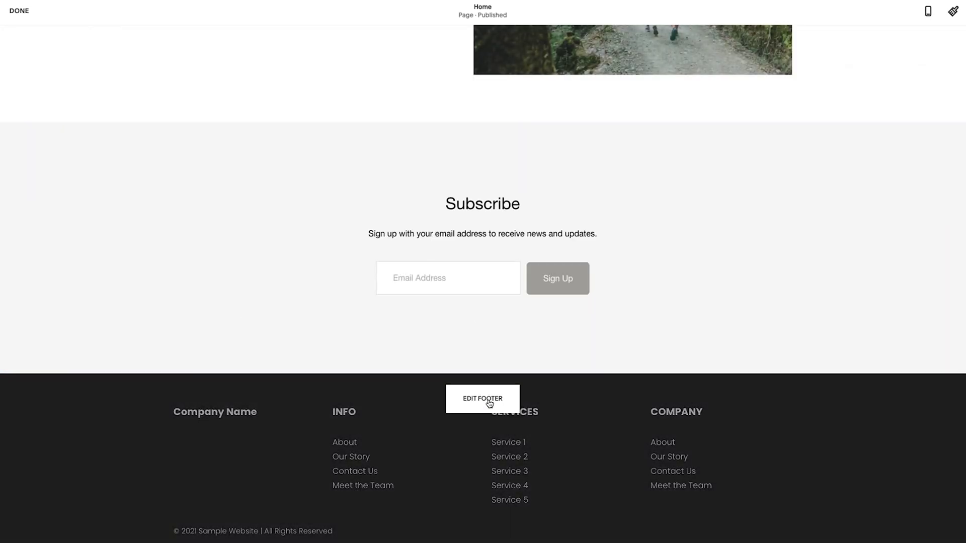
left_click(489, 403)
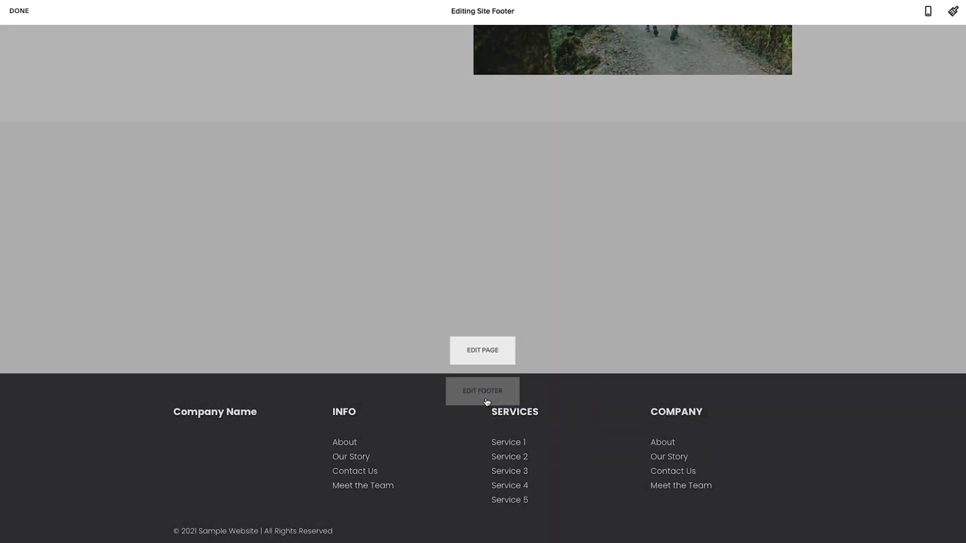
scroll(358, 470, "down", 1)
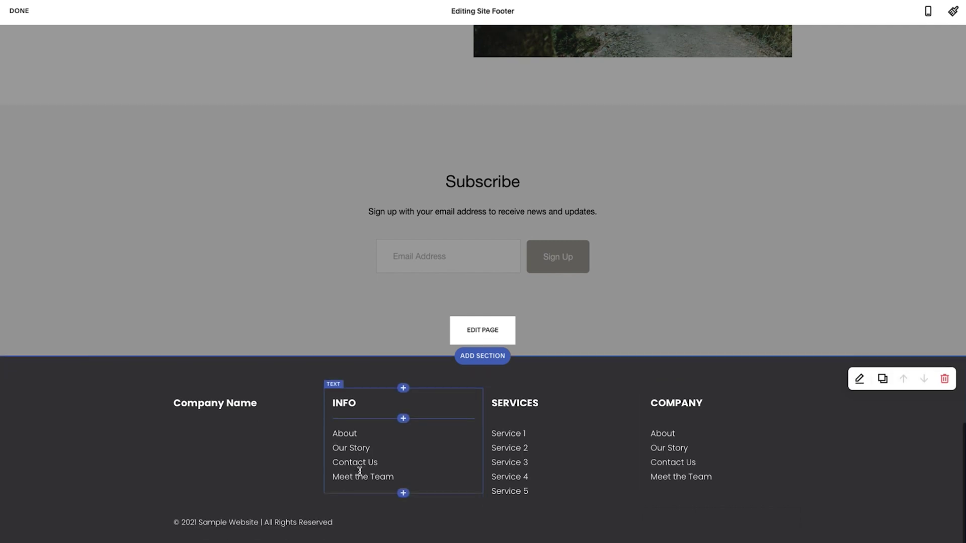
left_click_drag(355, 441, 331, 434)
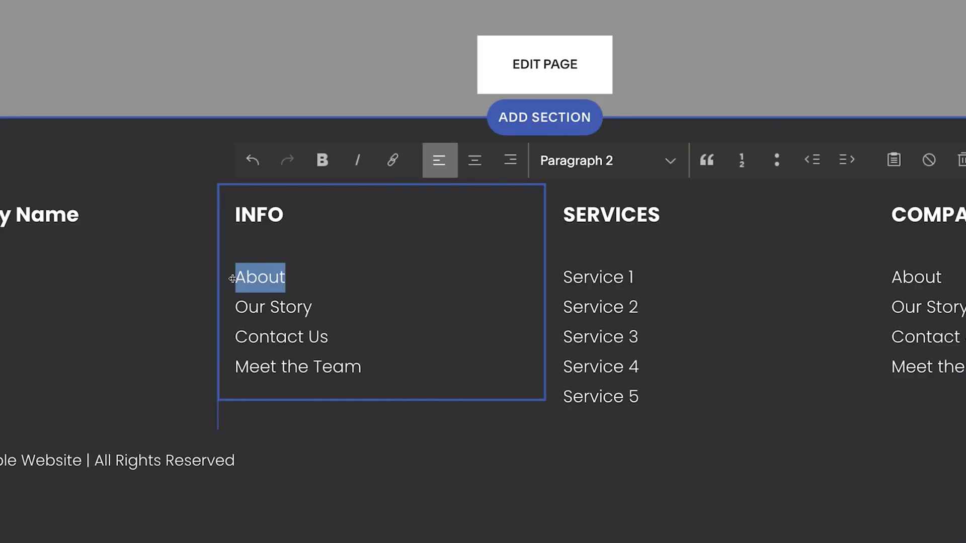
Link the footer's About item to the Products page at /products and apply the link.
left_click(393, 161)
left_click(311, 363)
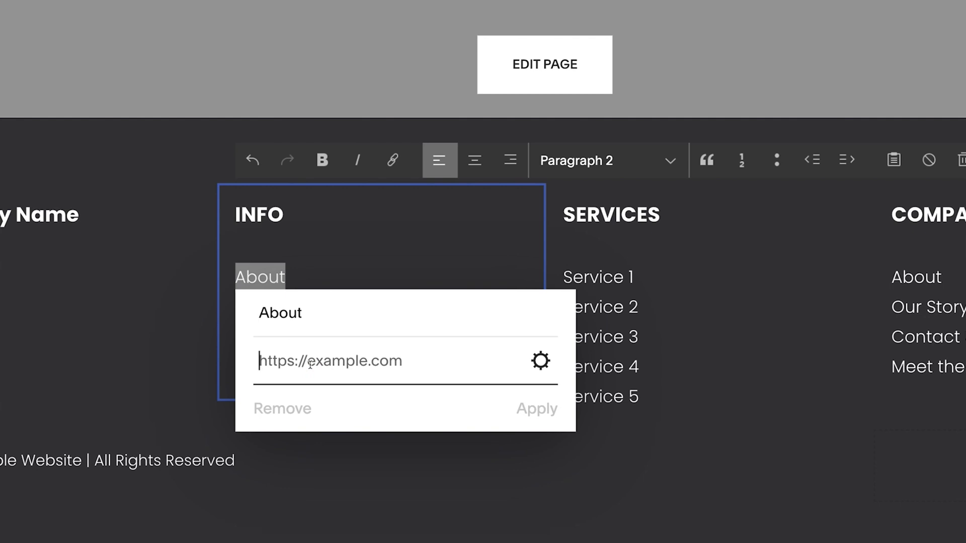
type("/")
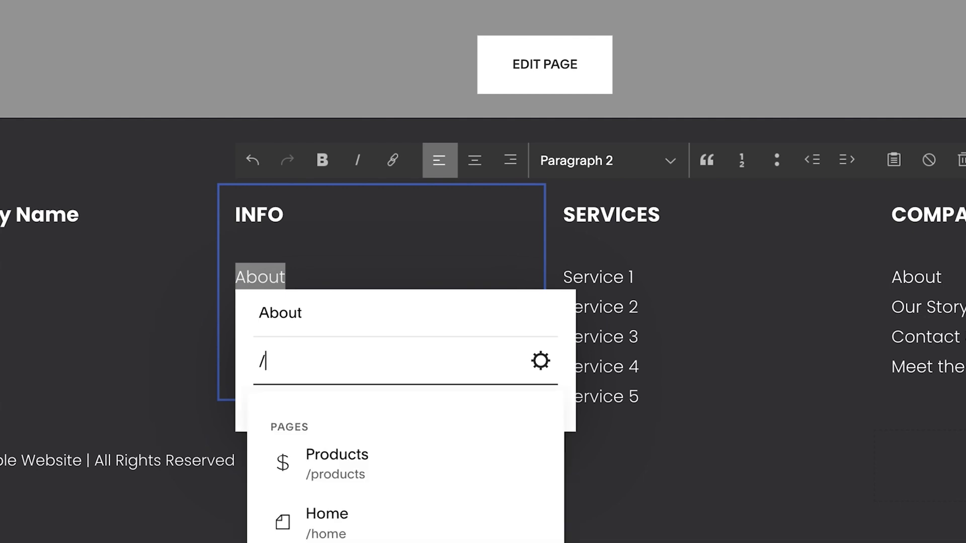
type("h")
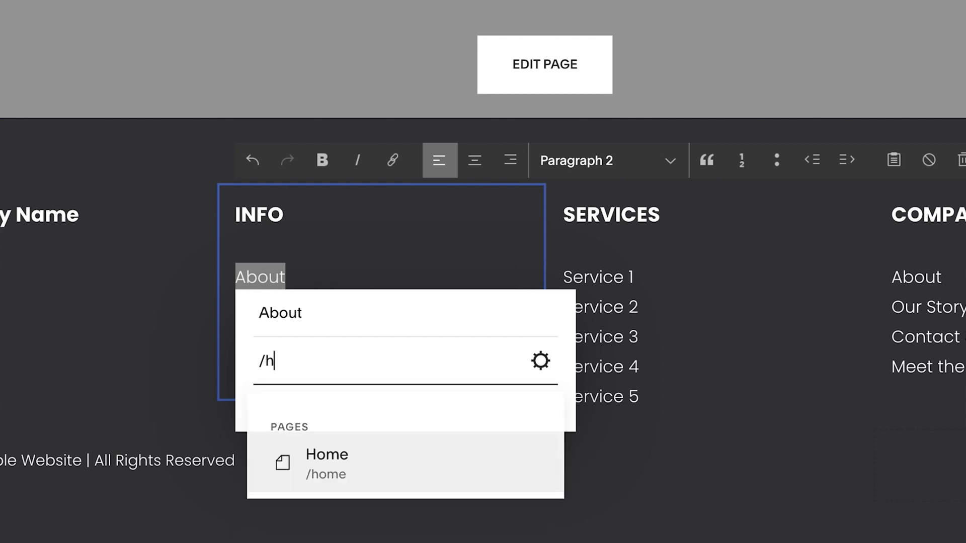
key("BackSpace")
left_click(325, 458)
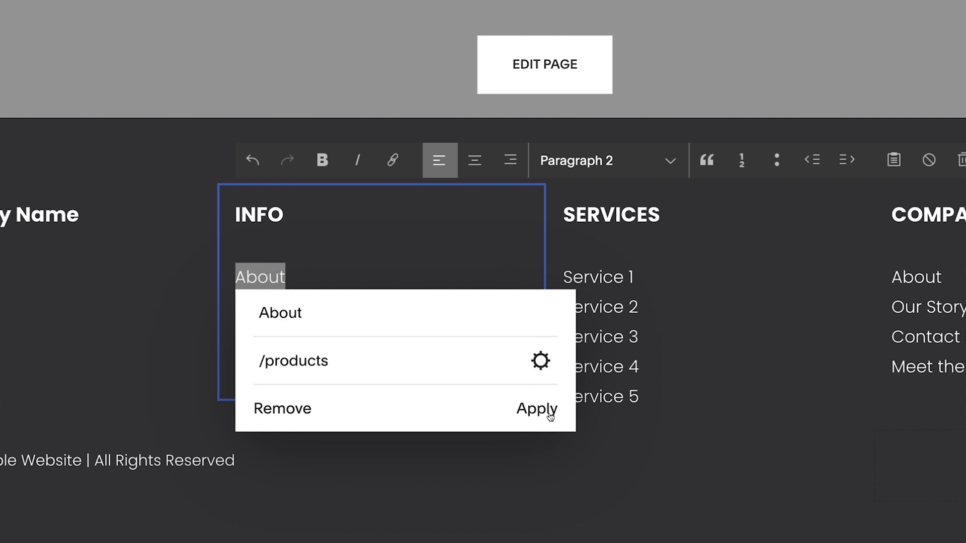
left_click(260, 361)
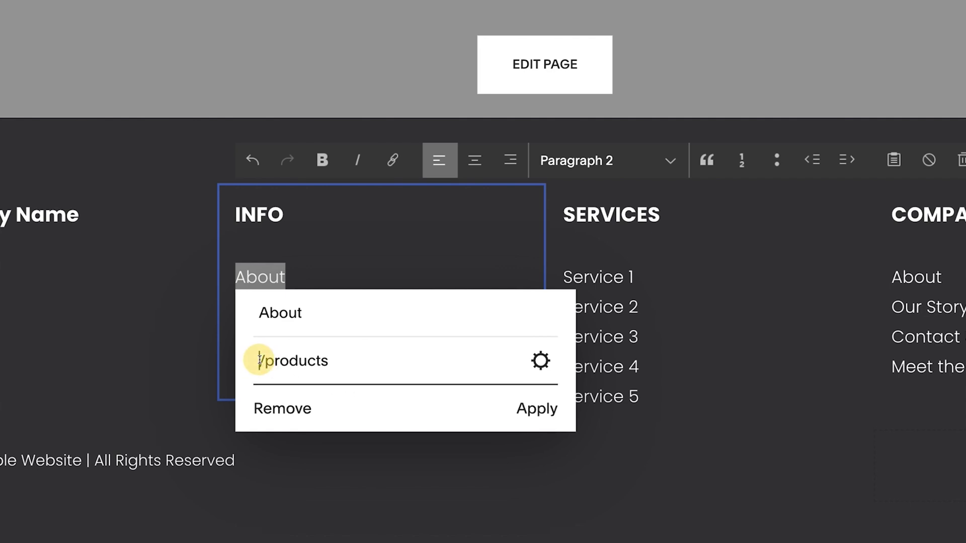
type("yourdomain.com")
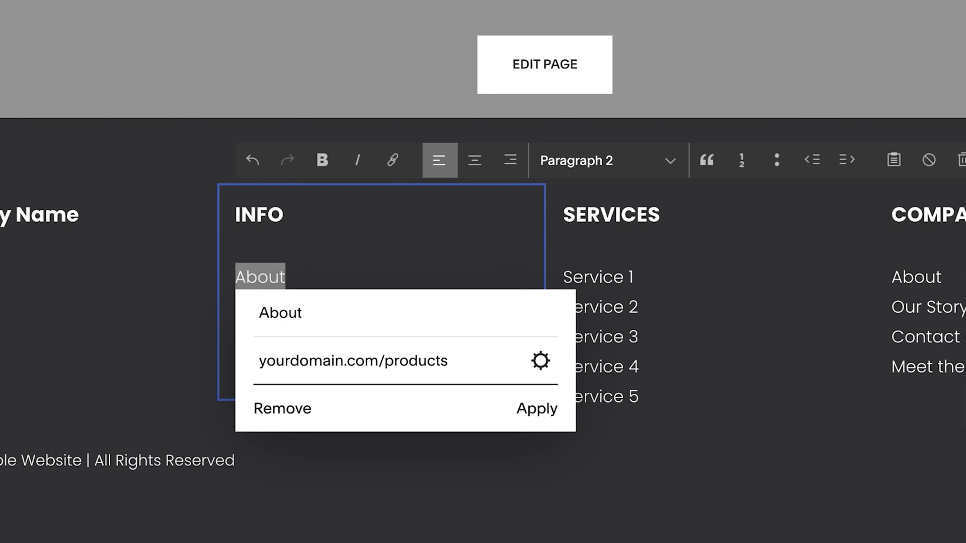
left_click(264, 361, "shift")
key("BackSpace")
key("BackSpace")
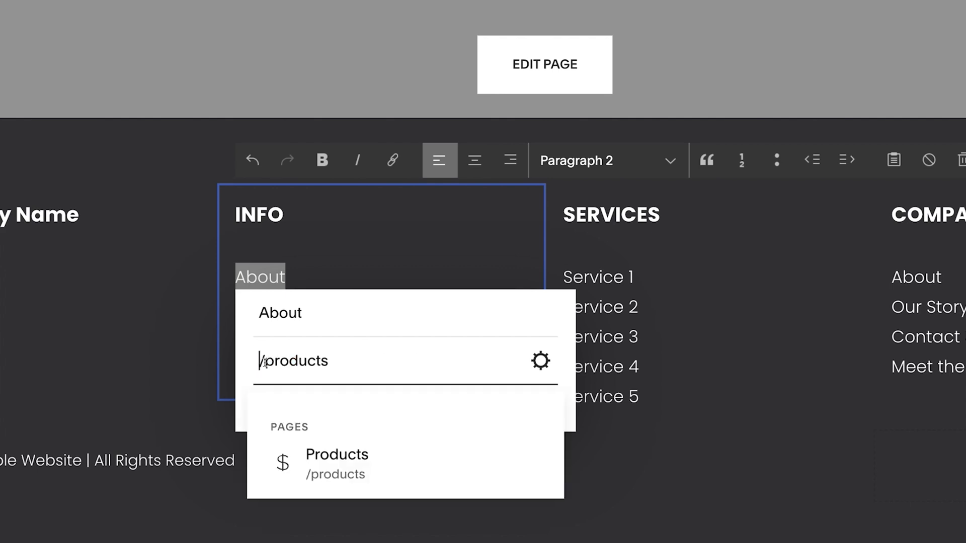
left_click(388, 359)
left_click(372, 360)
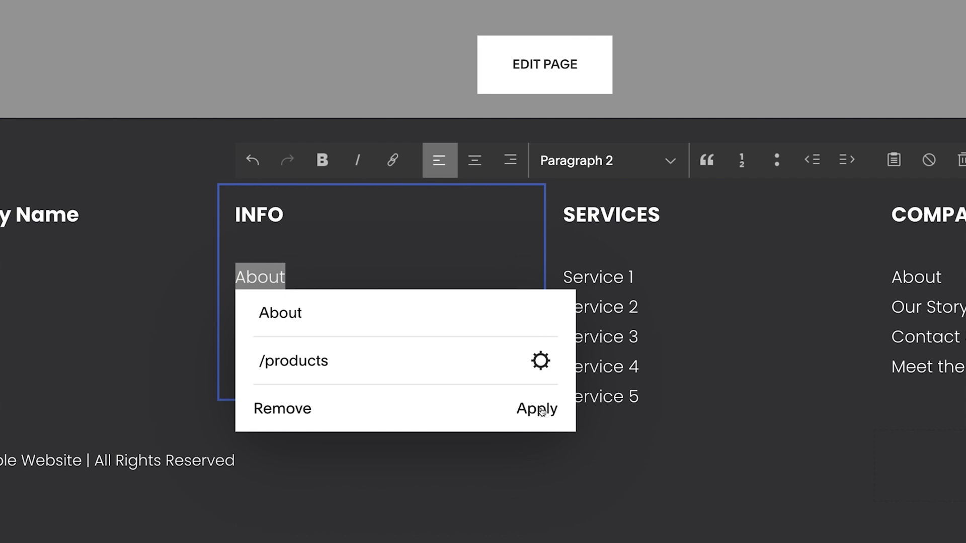
left_click(542, 412)
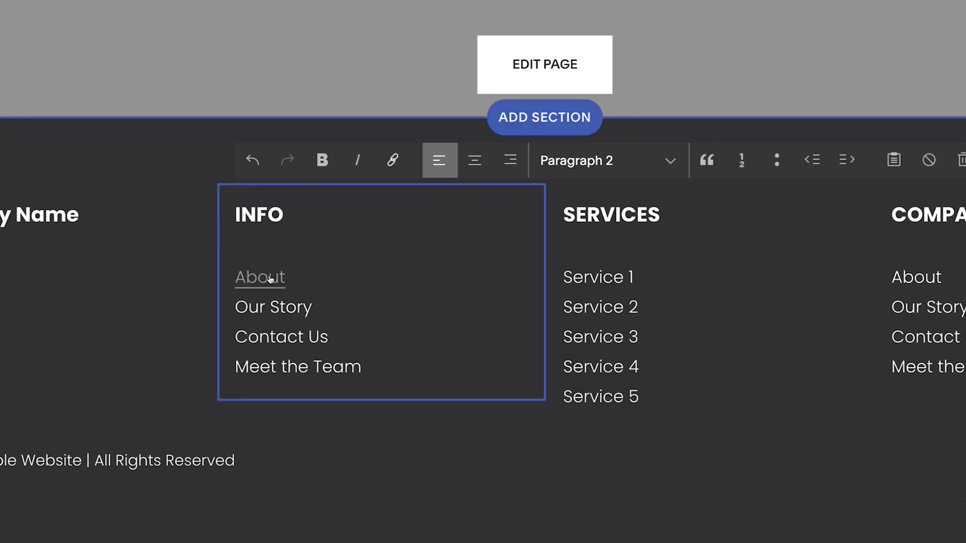
Link Our Story to otherwebsitedomain.com, set to open in a new window, and apply it.
left_click_drag(309, 308, 219, 309)
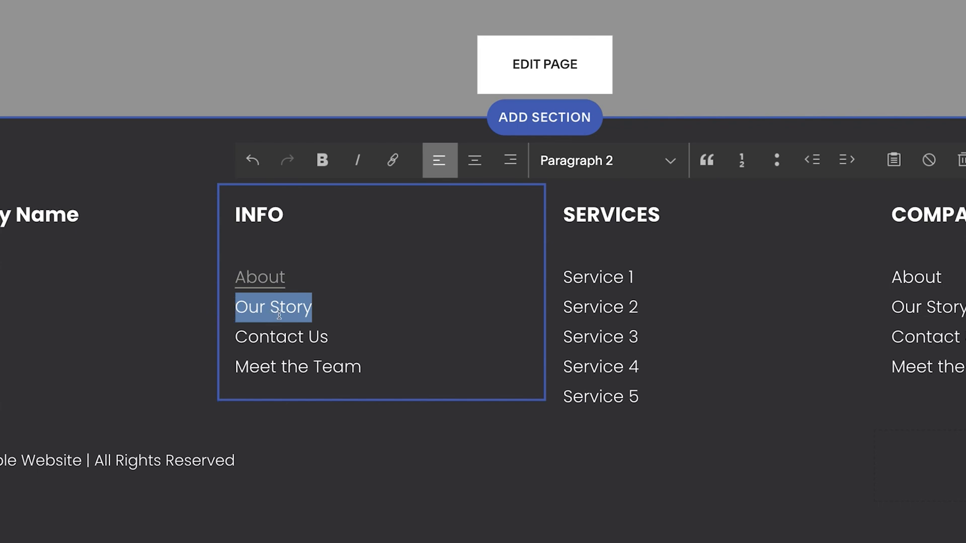
key("ctrl+k")
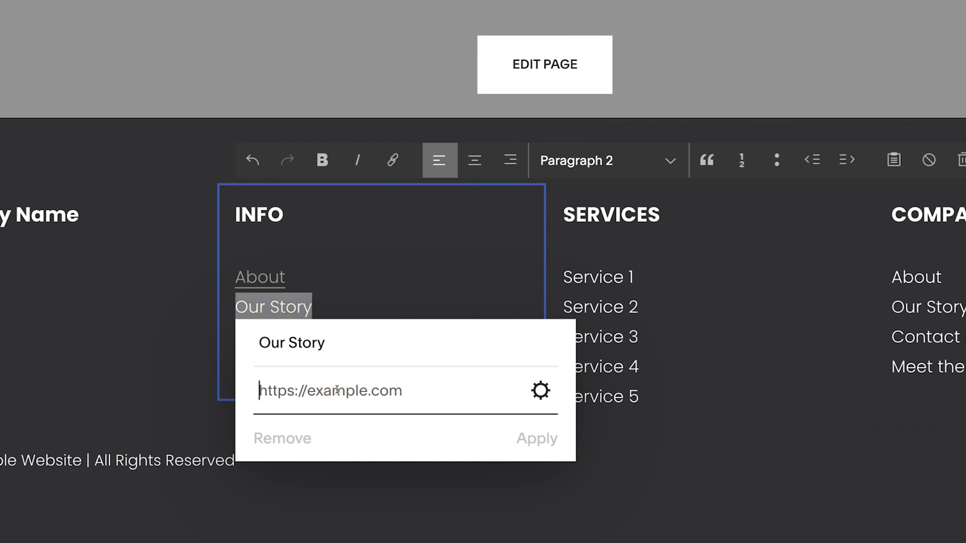
type("otherwebsitedoma")
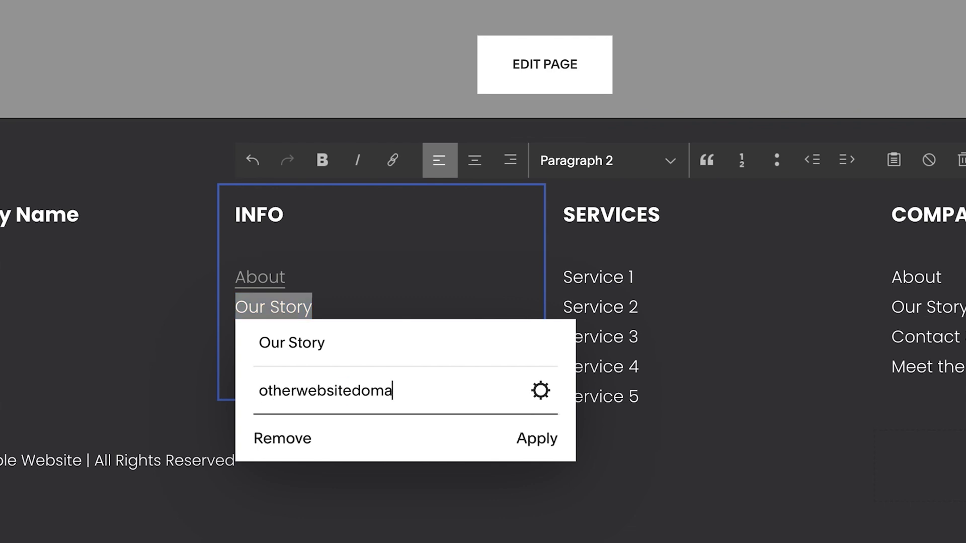
type("in.com")
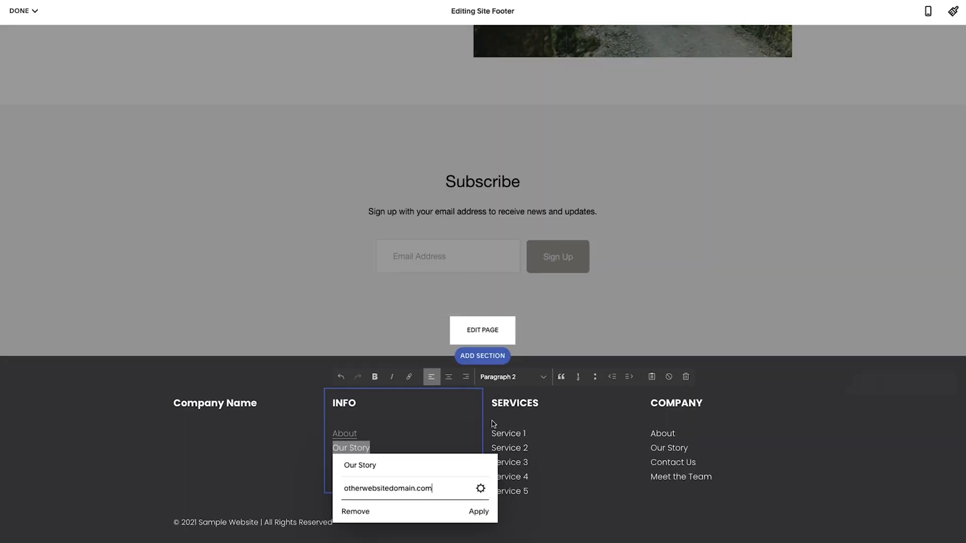
left_click(481, 488)
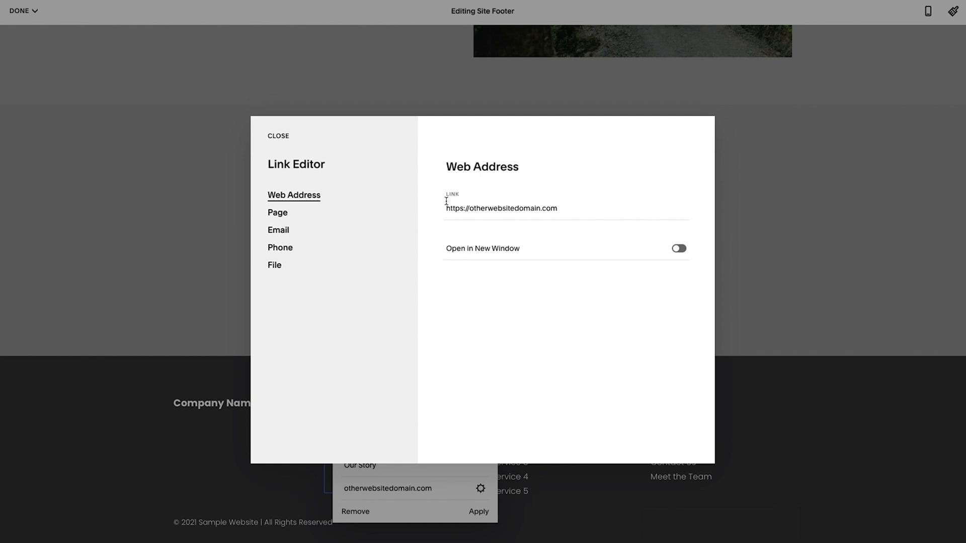
left_click(541, 204)
left_click(680, 248)
left_click(278, 139)
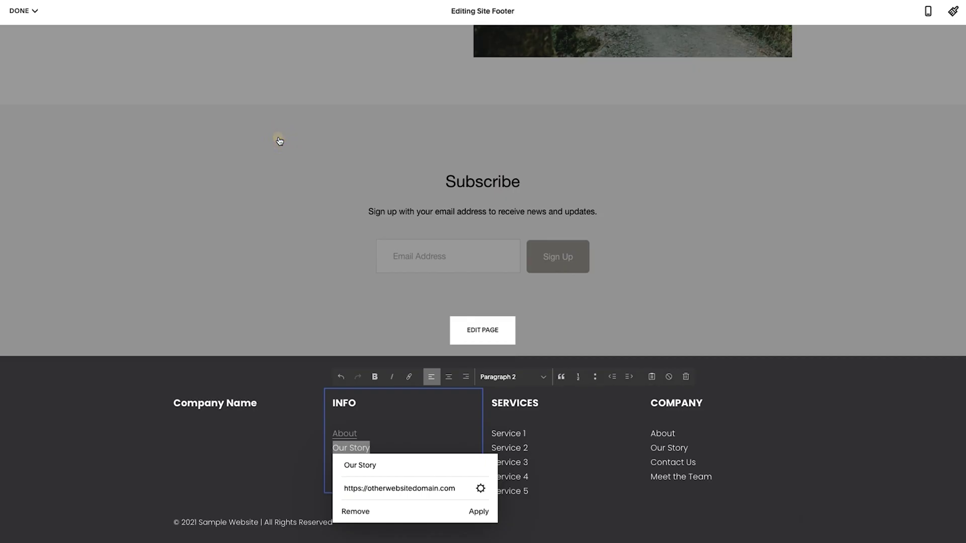
left_click(477, 511)
Link Contact Us to otherwebsite.com opening in a new window, and save the link settings.
left_click_drag(377, 462, 325, 459)
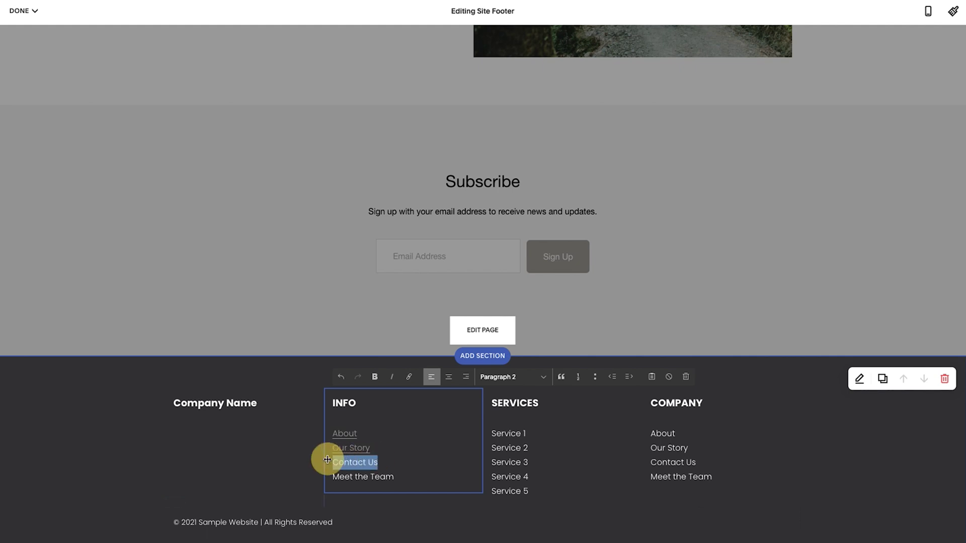
key("ctrl+k")
left_click(380, 503)
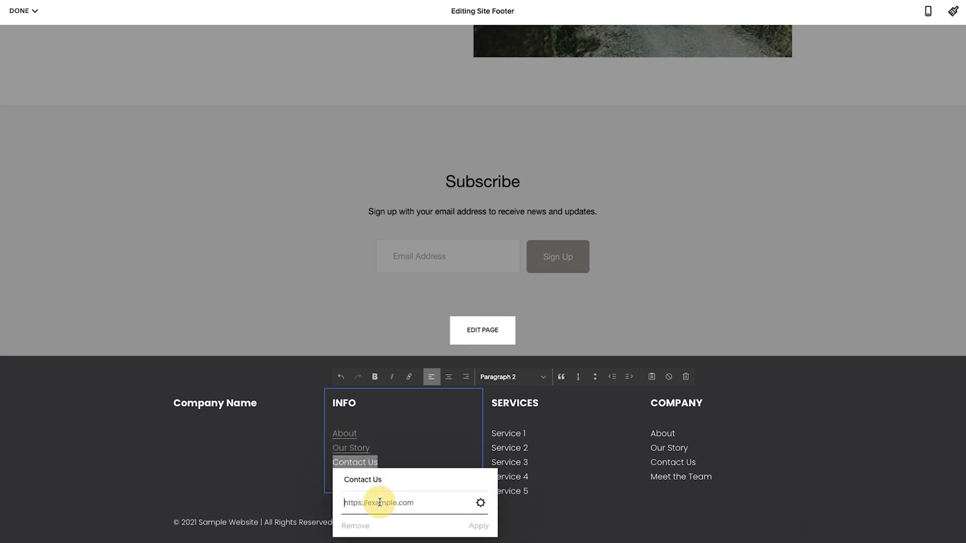
type("otherwebsite.com")
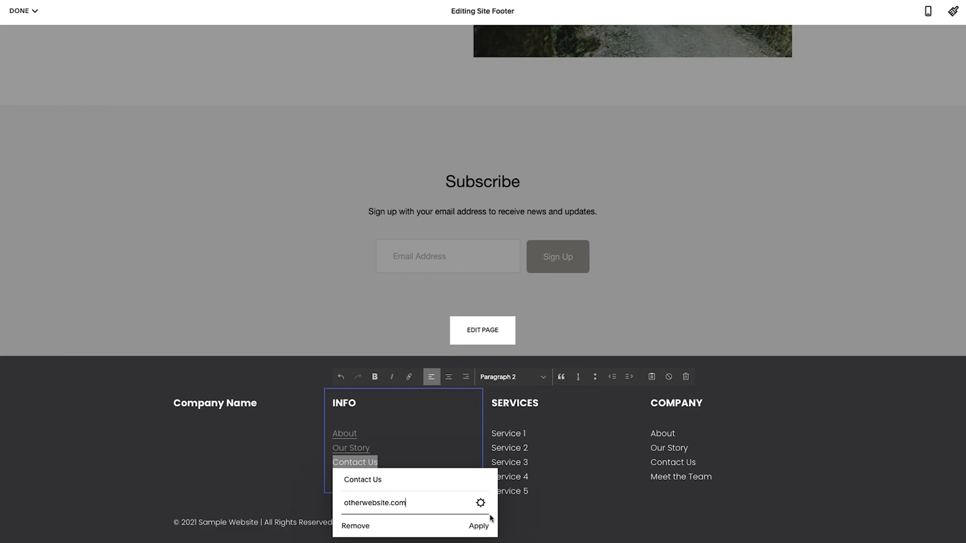
left_click(481, 503)
left_click(678, 248)
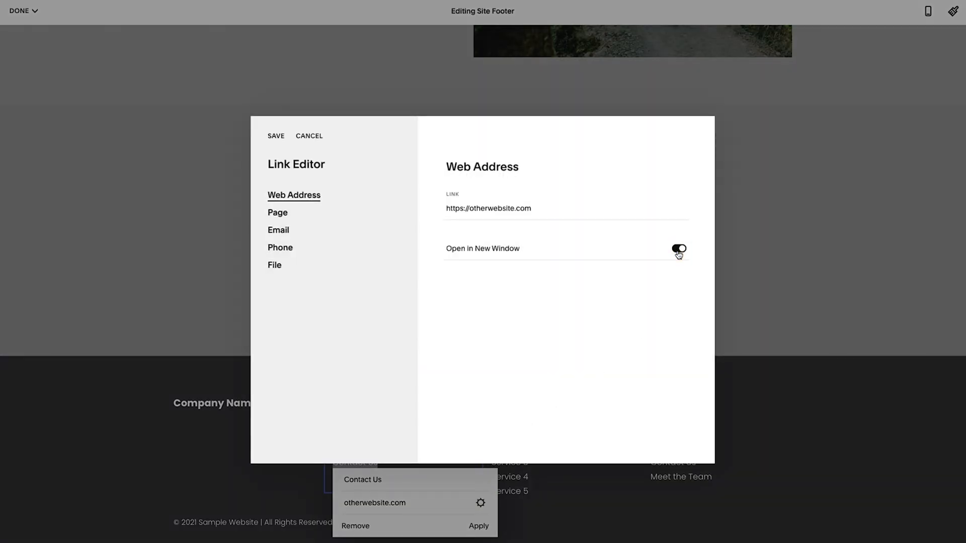
left_click(275, 136)
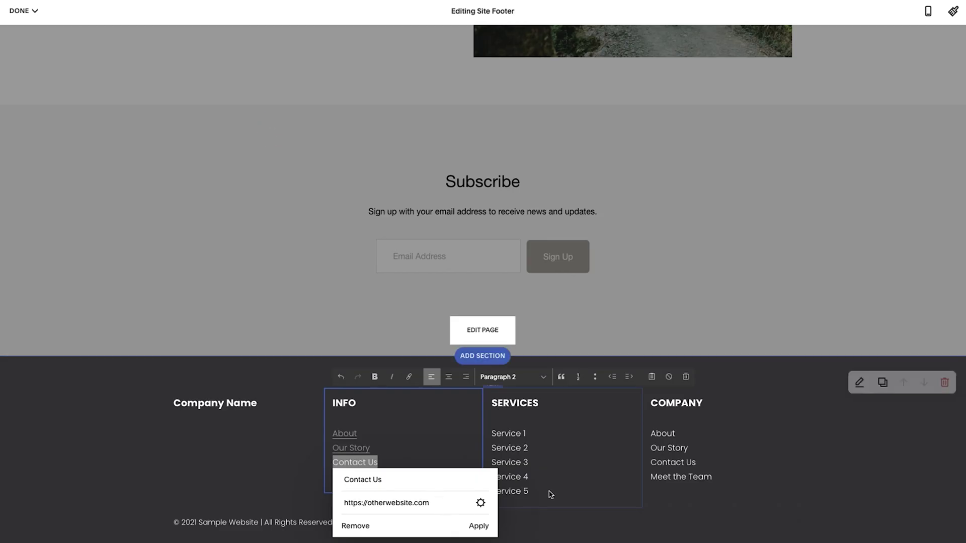
left_click(574, 479)
Relink the whole Contact Us line to /home and apply it.
left_click(555, 462)
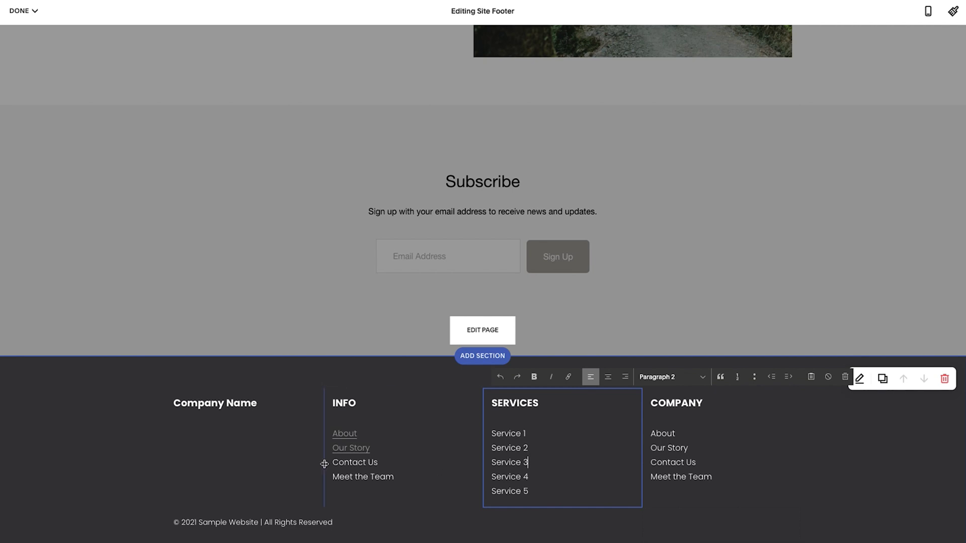
left_click(373, 462)
triple_click(373, 461)
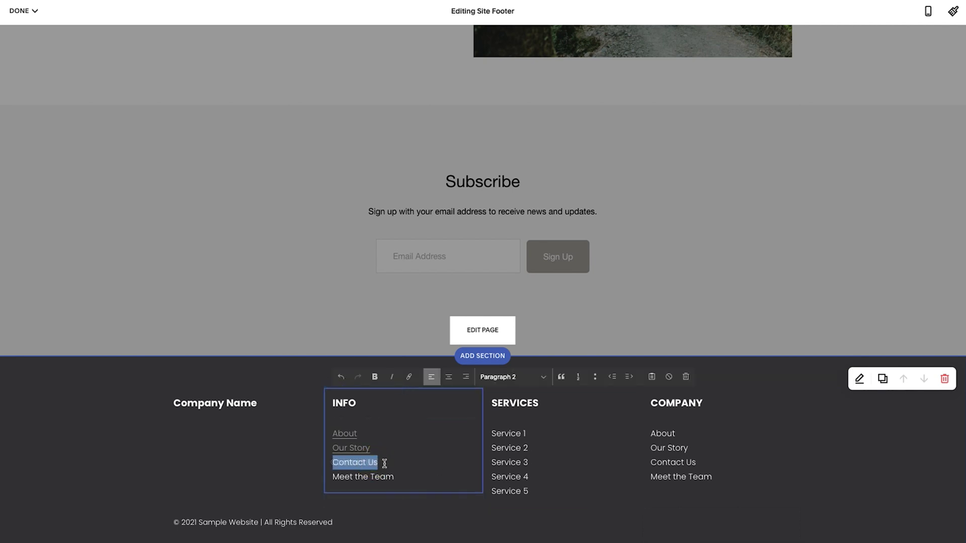
key("ctrl+k")
left_click(398, 501)
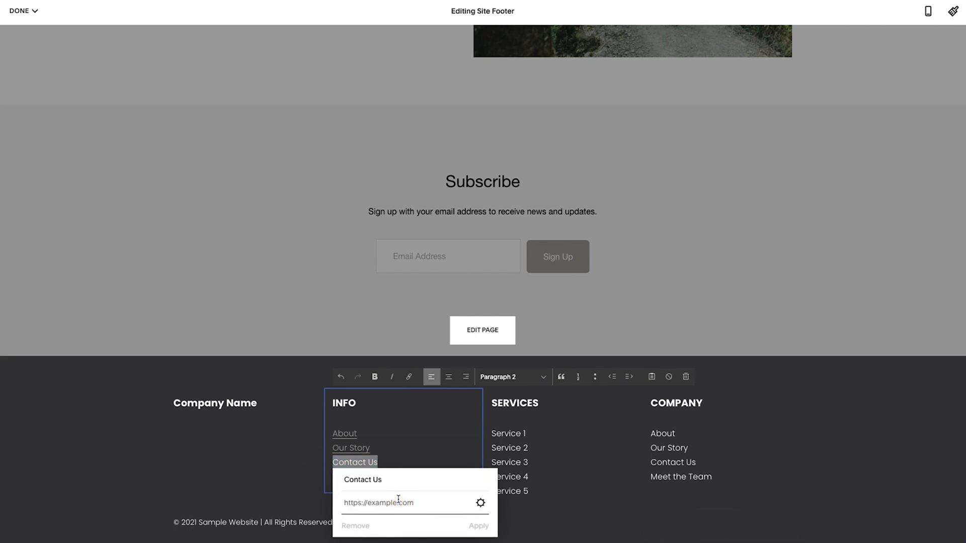
type("/home")
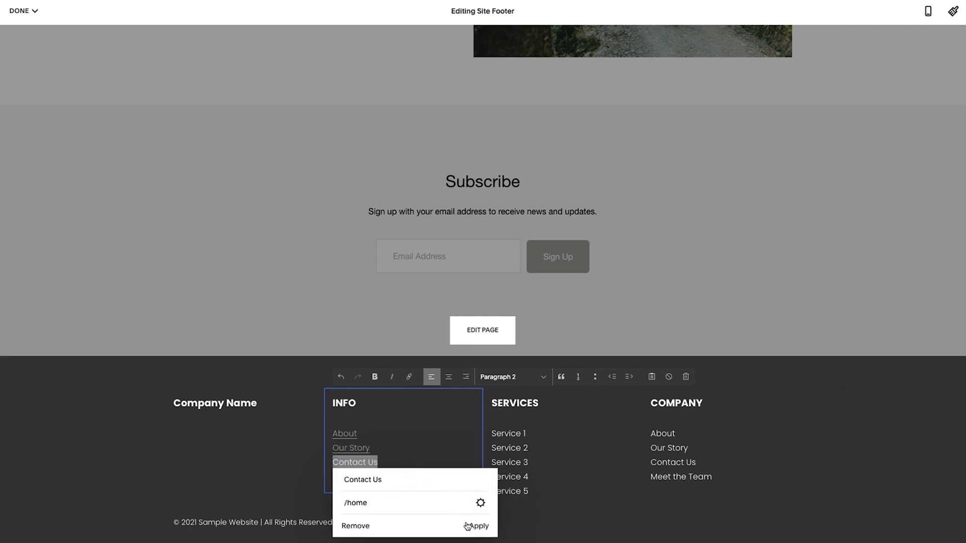
left_click(477, 527)
Link Meet the Team to a suggested site page from the / page list.
left_click(399, 477)
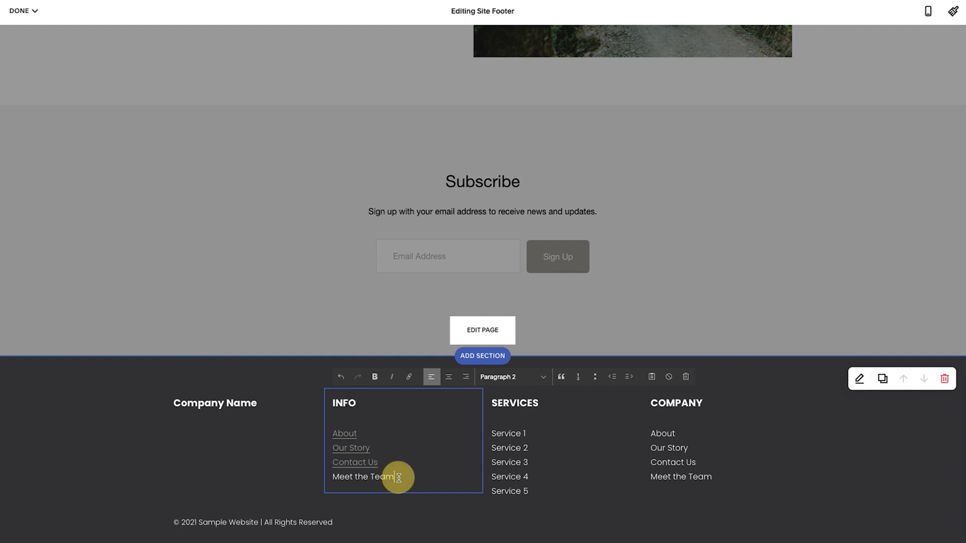
left_click_drag(406, 477, 330, 477)
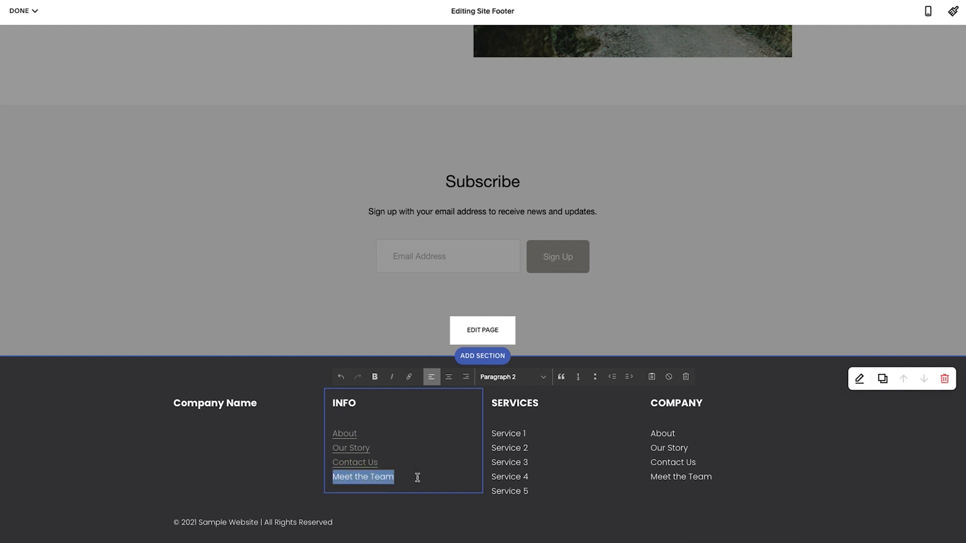
key("ctrl+k")
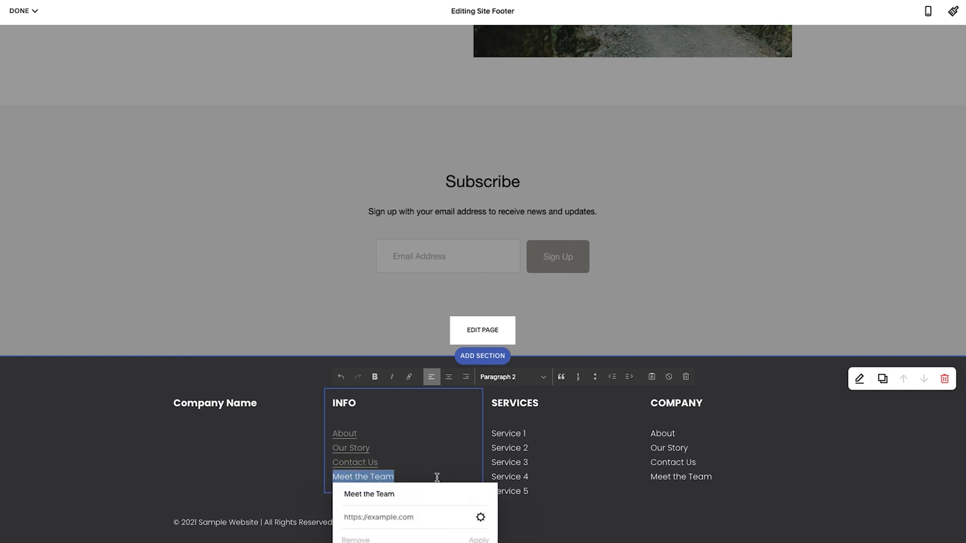
type("/")
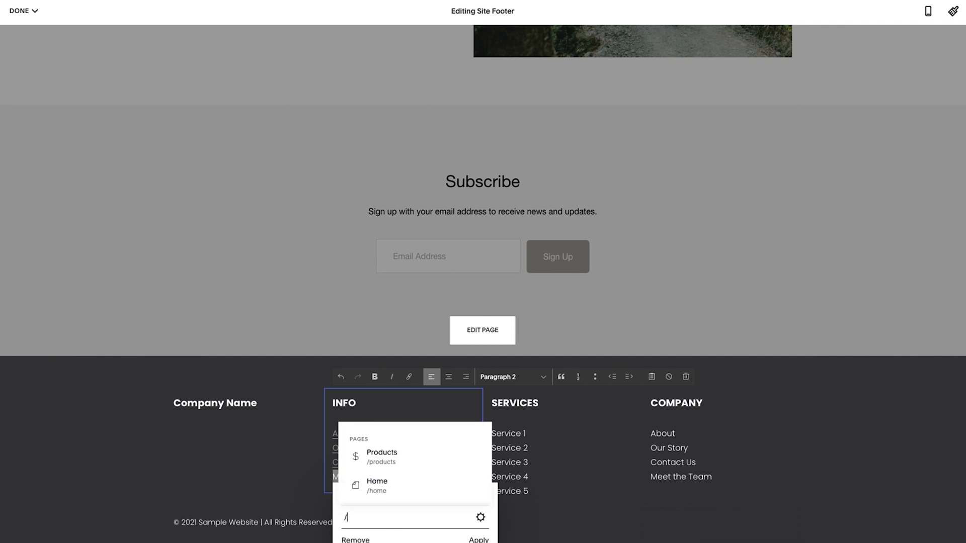
left_click(481, 540)
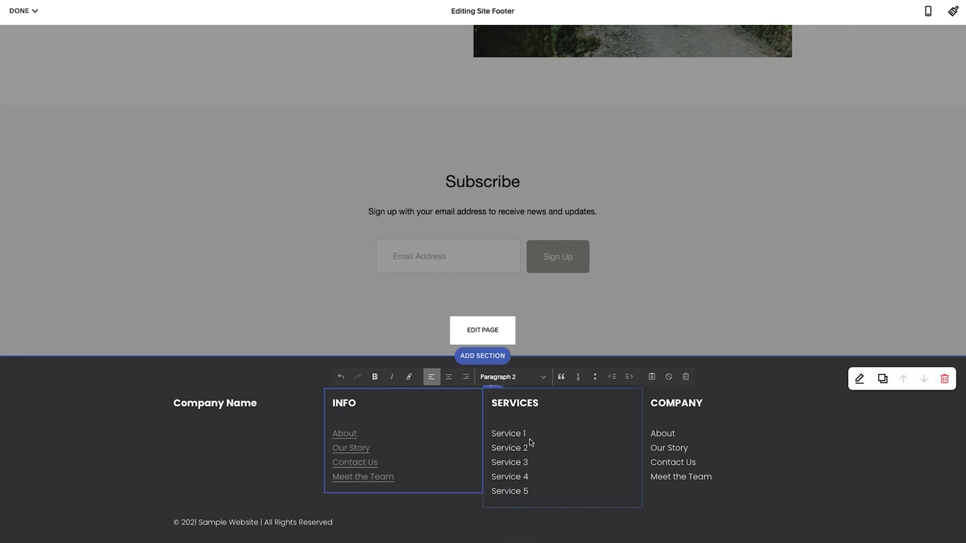
Select Service 1 and look up Blog Post One's URL slug in its Options settings.
left_click_drag(526, 433, 493, 431)
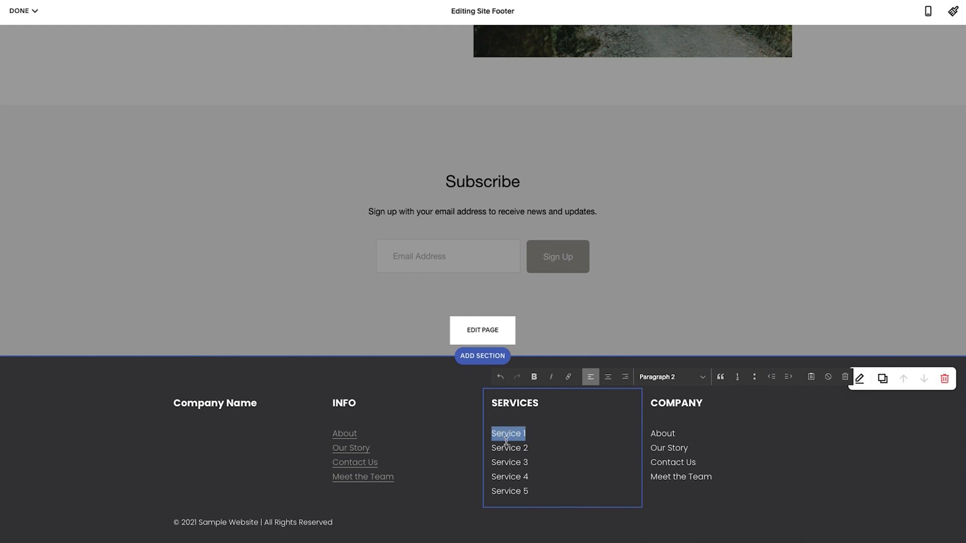
key("ctrl+k")
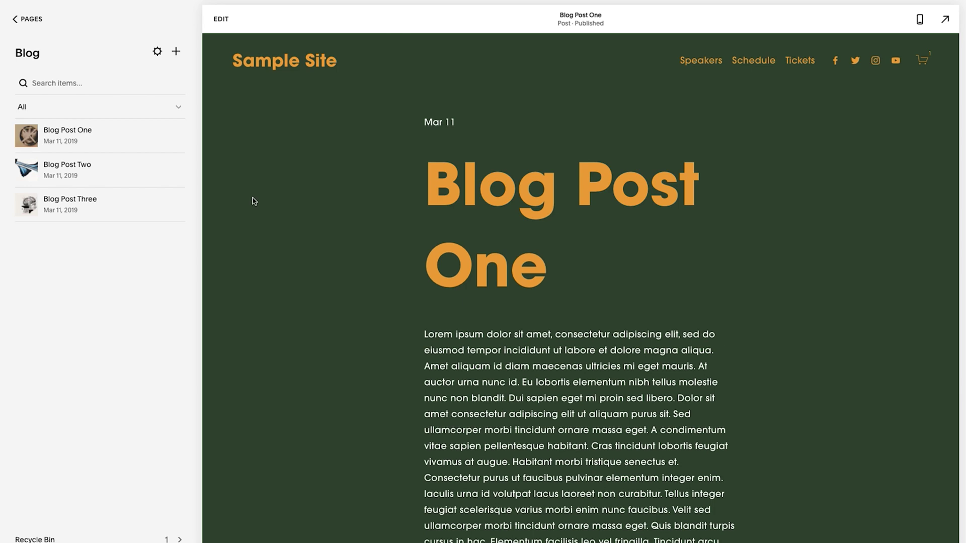
left_click(176, 136)
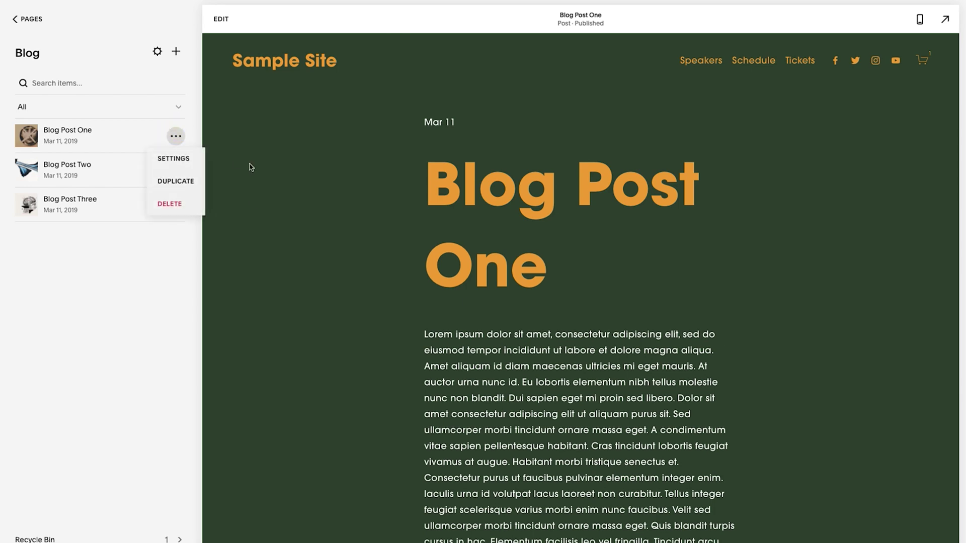
left_click(173, 157)
left_click(285, 212)
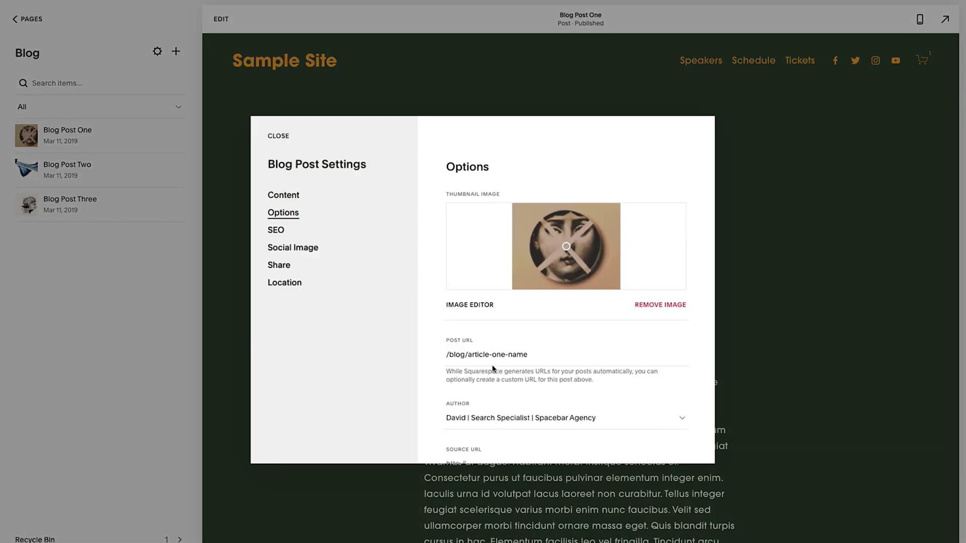
scroll(484, 293, "down", 1)
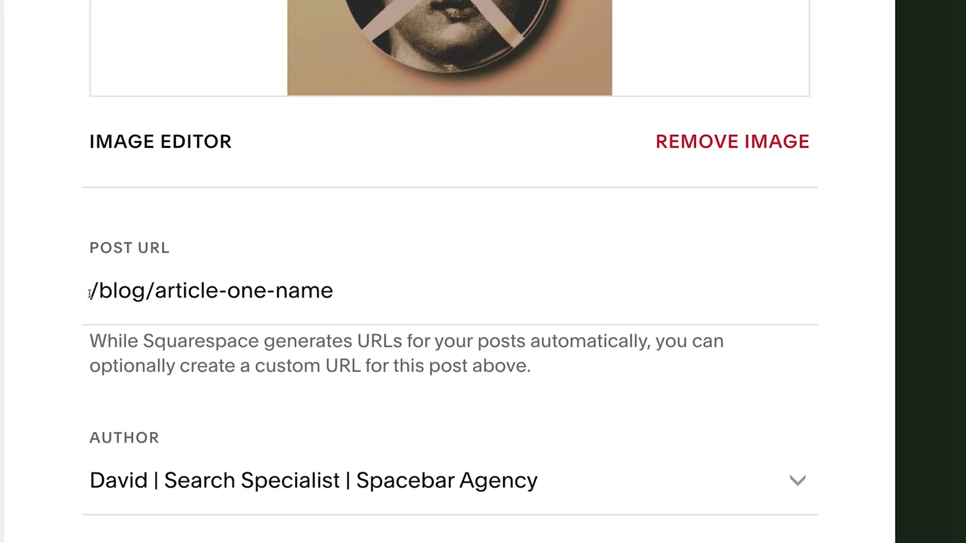
left_click(116, 296)
double_click(117, 301)
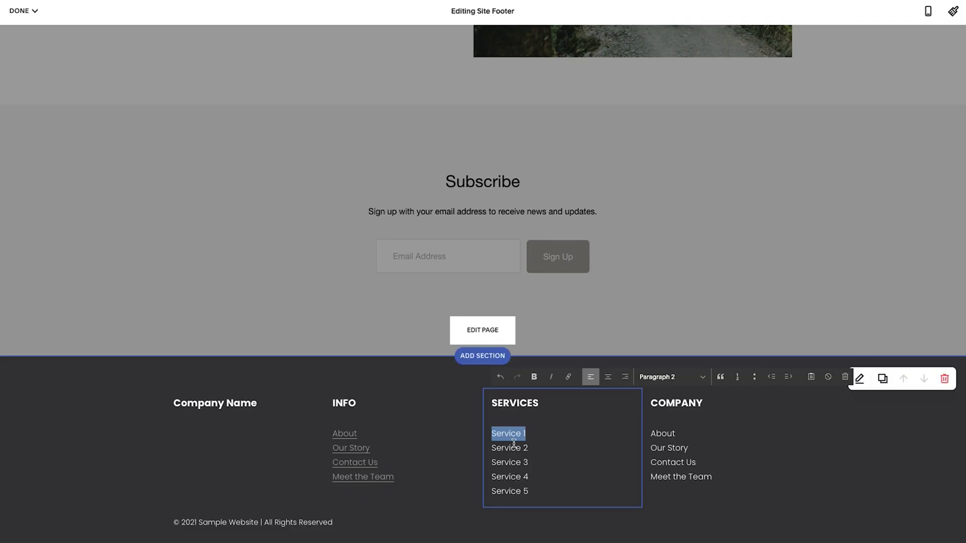
Link Service 1 to /blog/article-one-name, apply it, and save the footer.
key("ctrl+k")
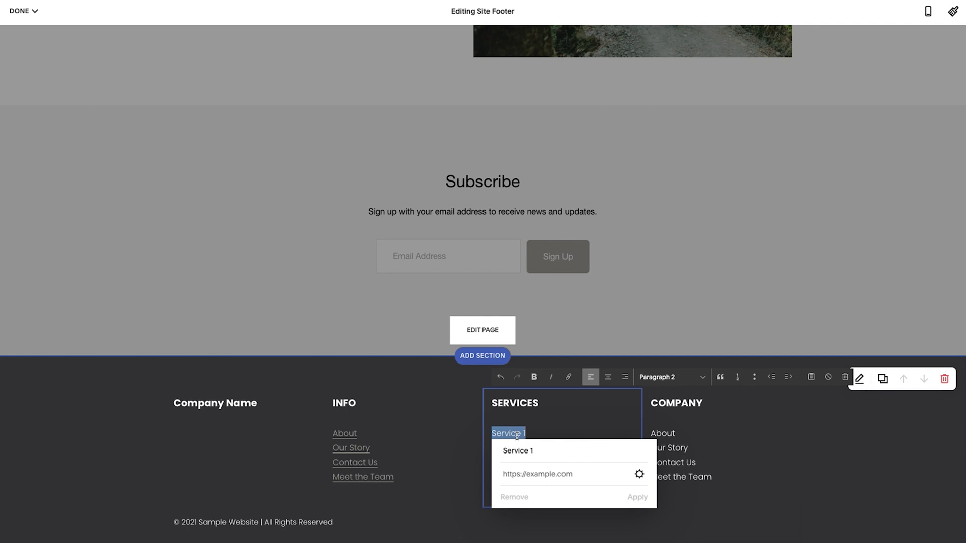
left_click(540, 469)
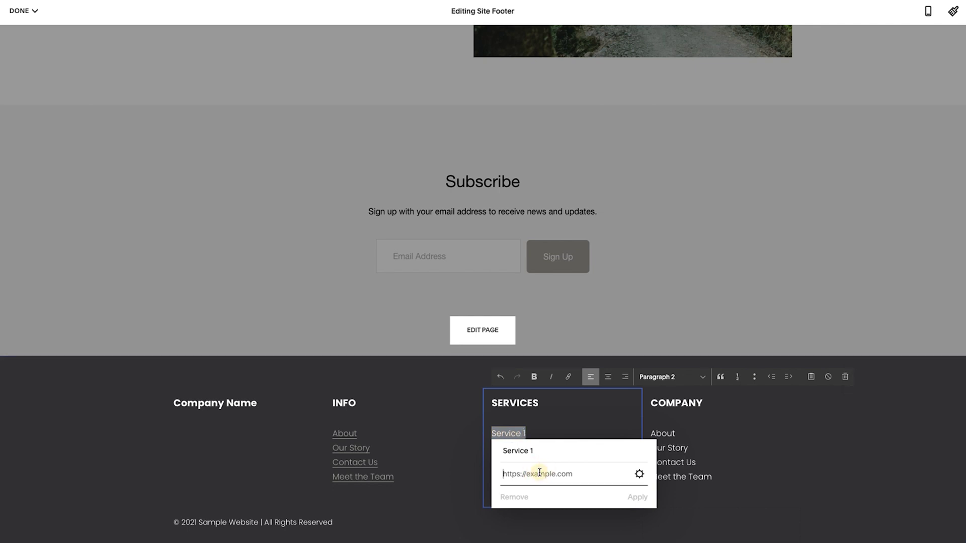
type("/blog")
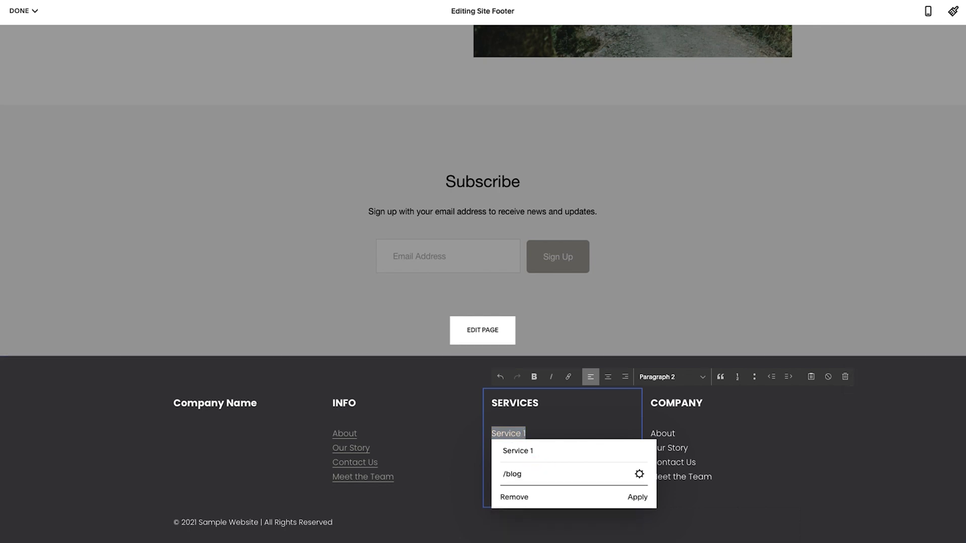
type("/article-one-name")
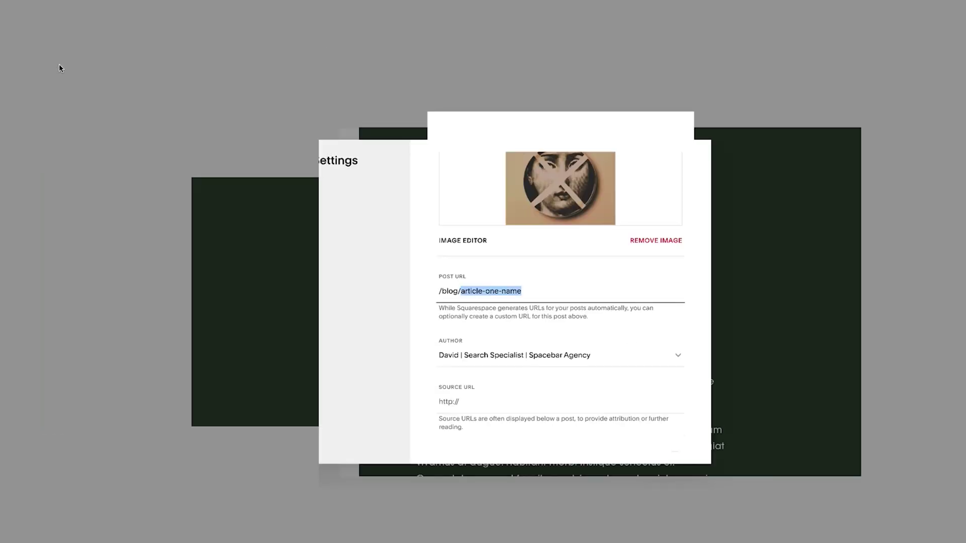
left_click(71, 74)
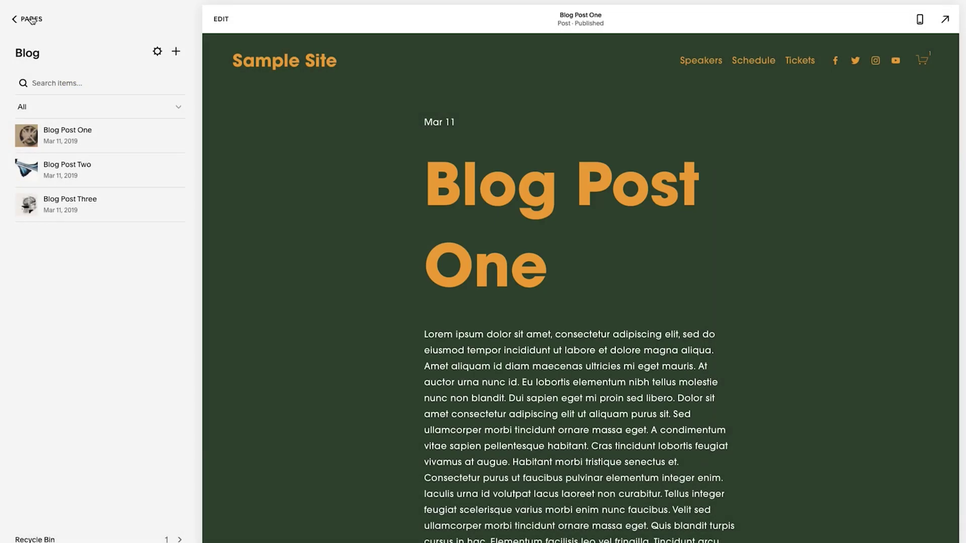
left_click(32, 19)
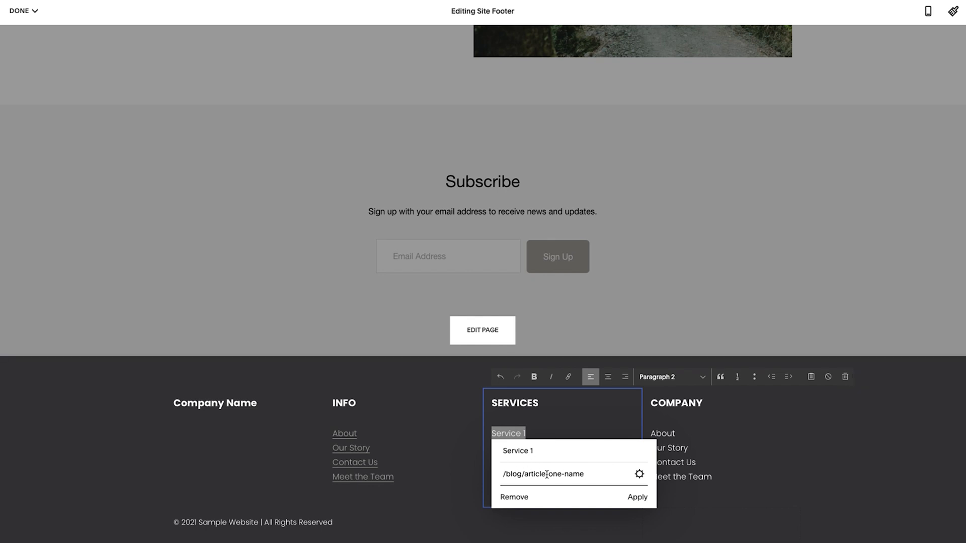
left_click(638, 498)
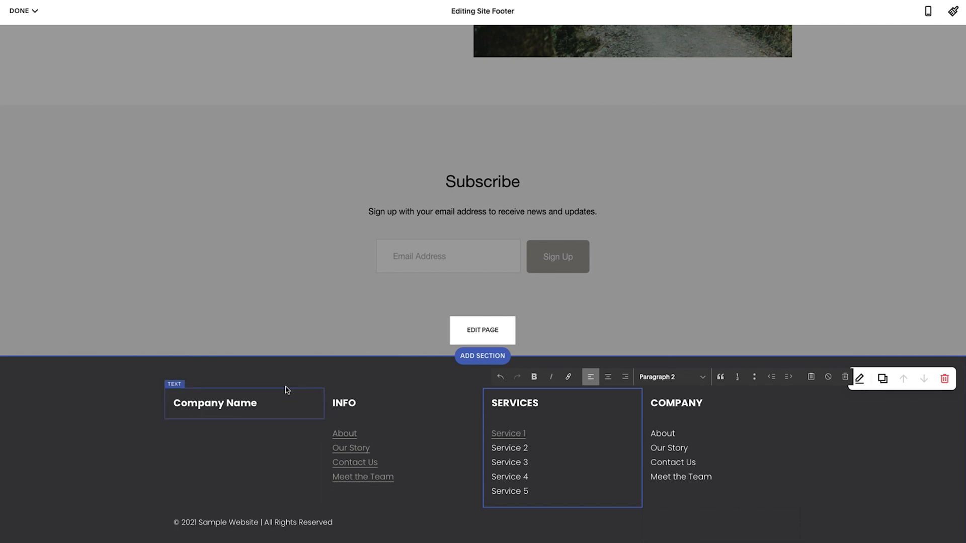
left_click(23, 11)
left_click(26, 32)
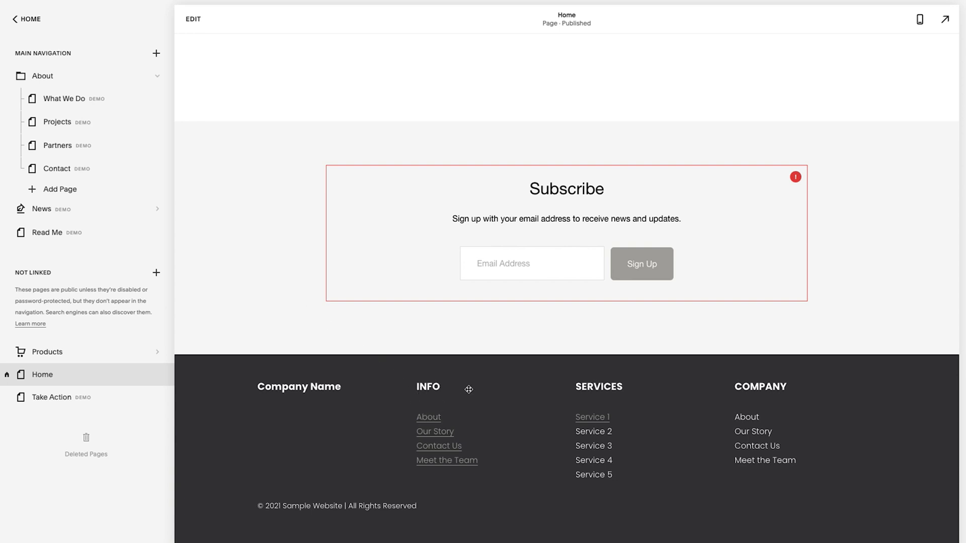
Test the footer's About link, which opens the Shop All products page, and check its footer.
left_click(432, 422)
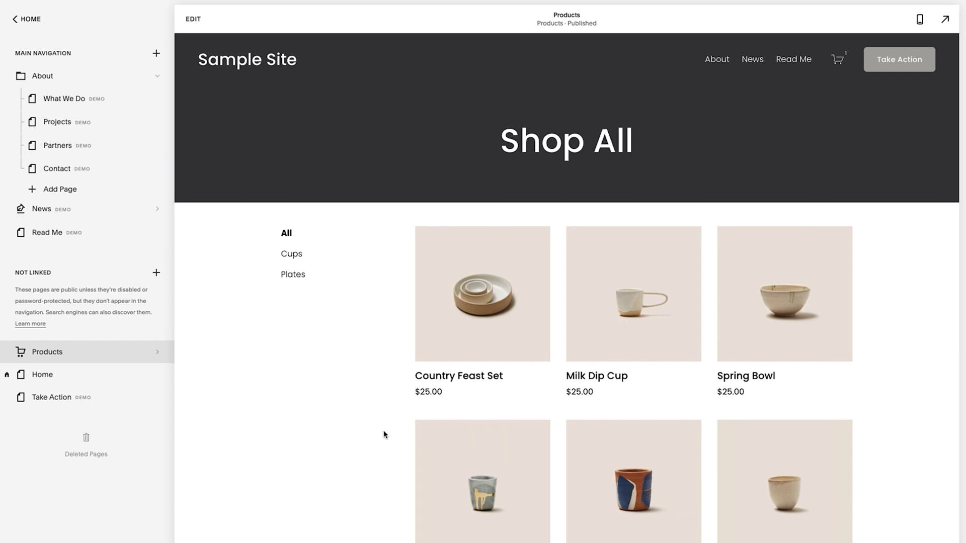
scroll(384, 433, "down", 5)
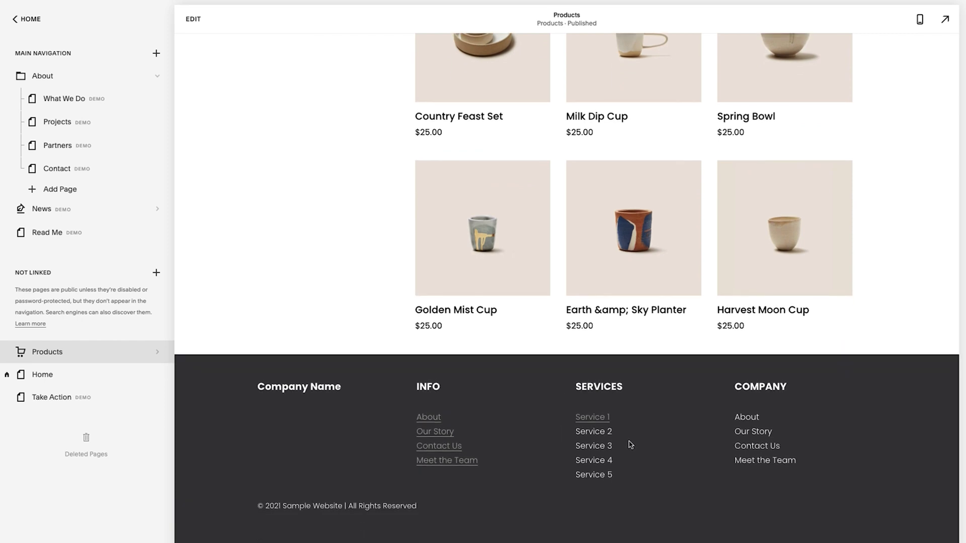